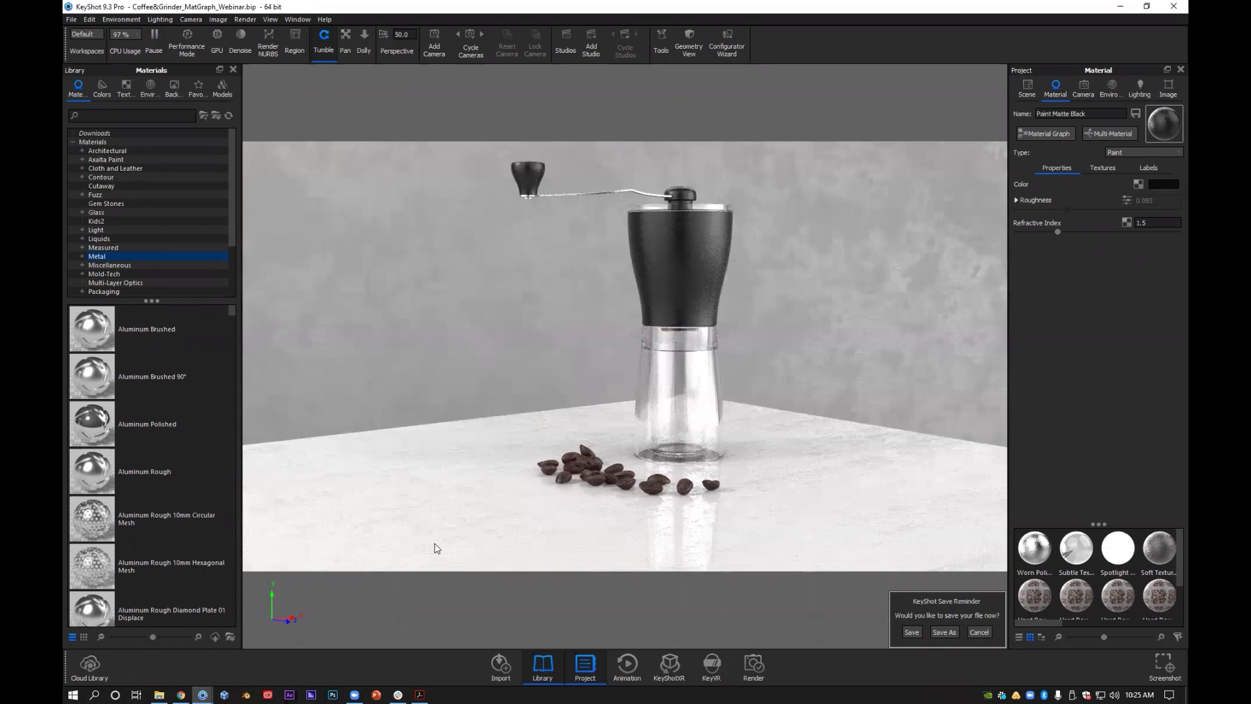
Step: Open the material graph of the grinder's Paint Matte Black material, keeping the coffee grinder in view beside it
drag(698, 462, 700, 414)
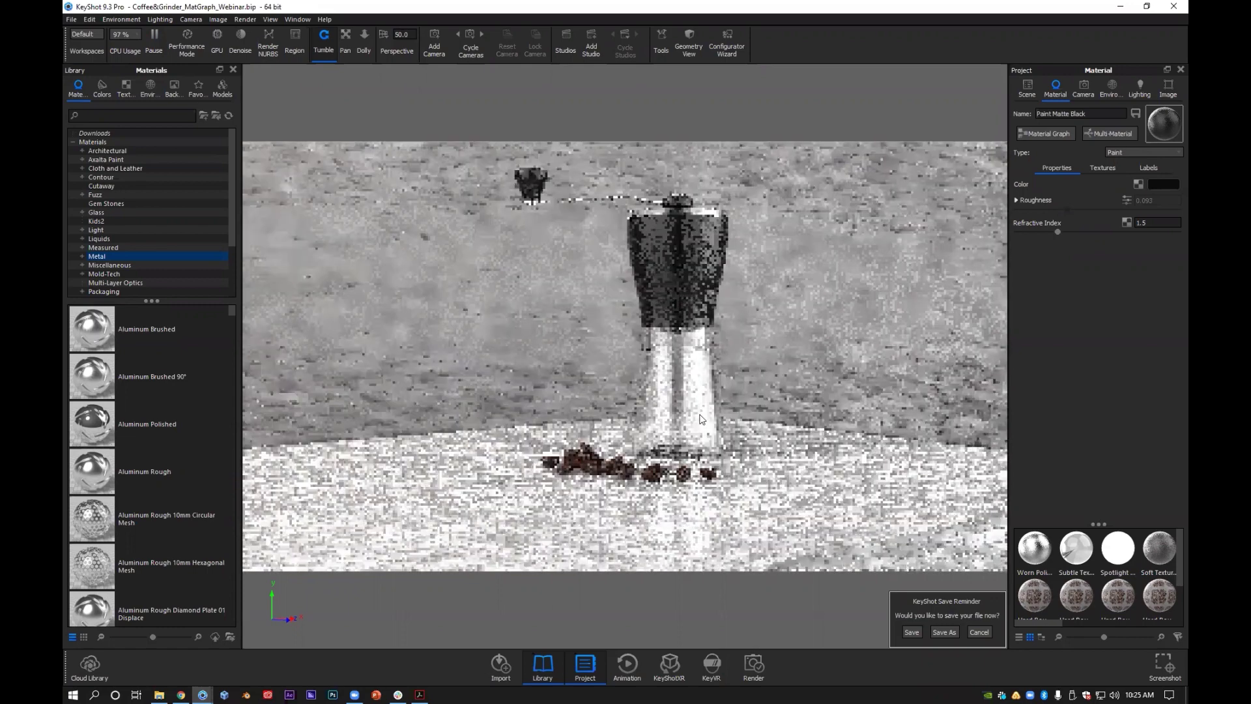
scroll(724, 448, up, 3)
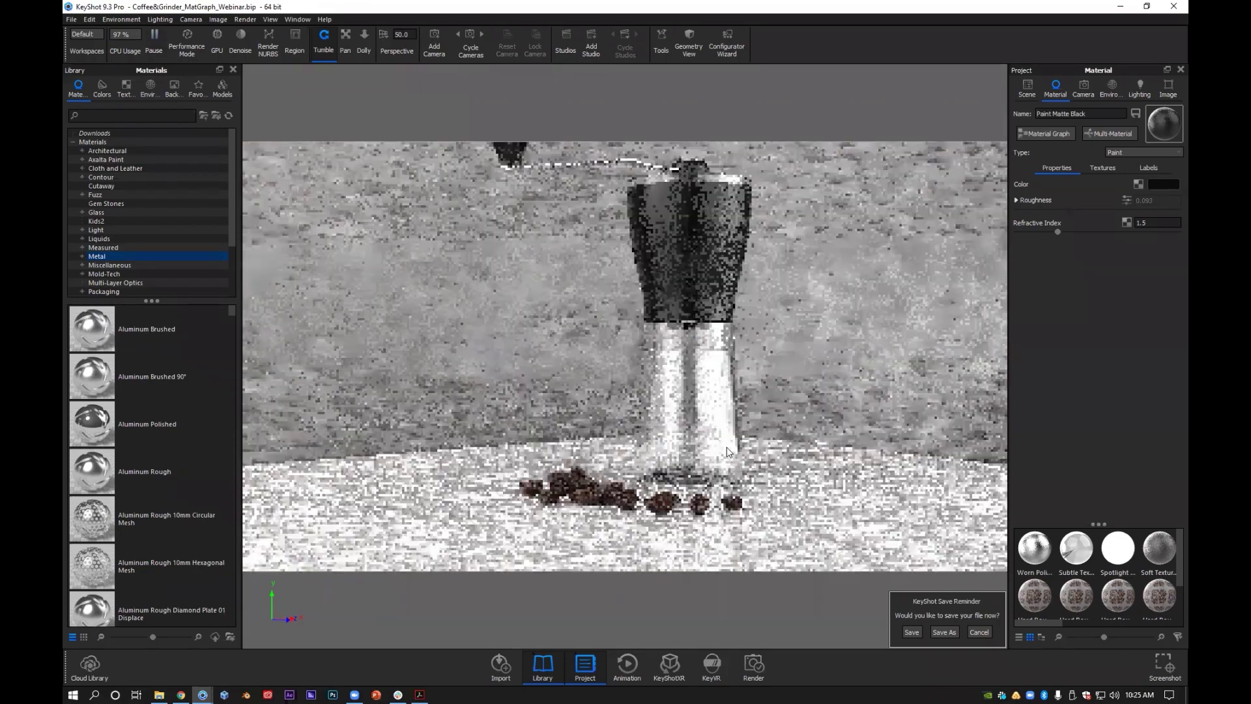
scroll(728, 450, down, 2)
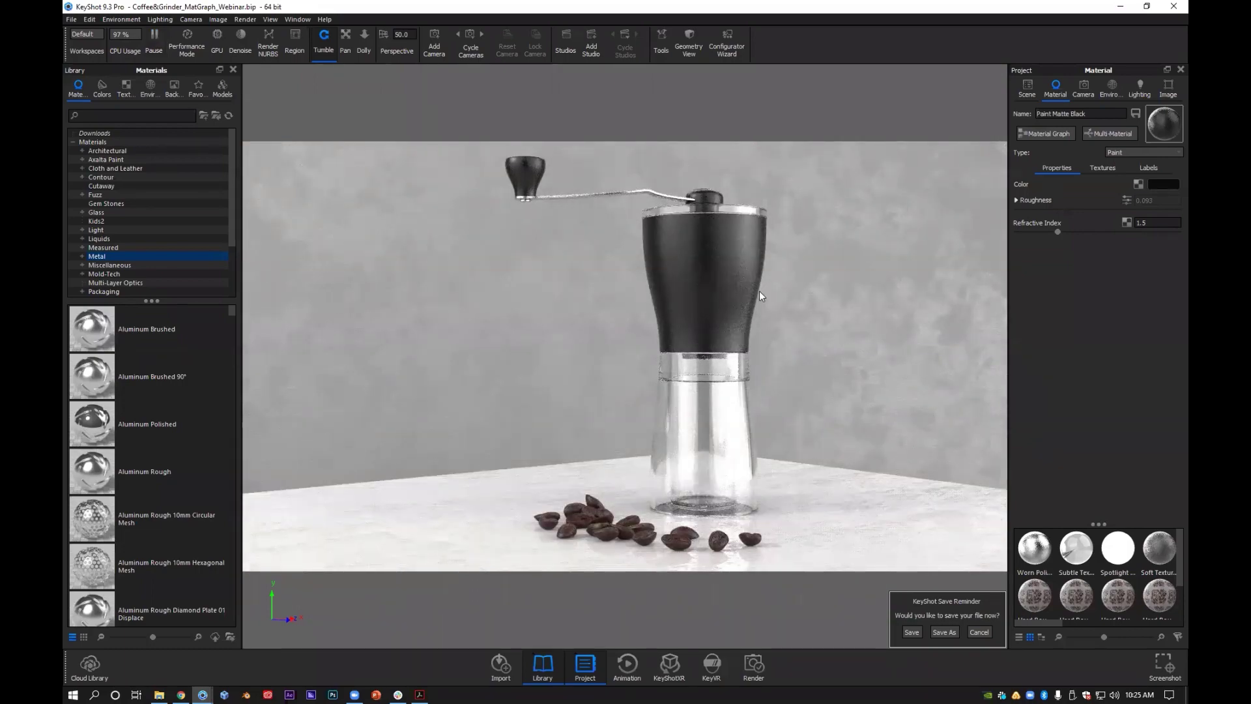
scroll(760, 291, up, 3)
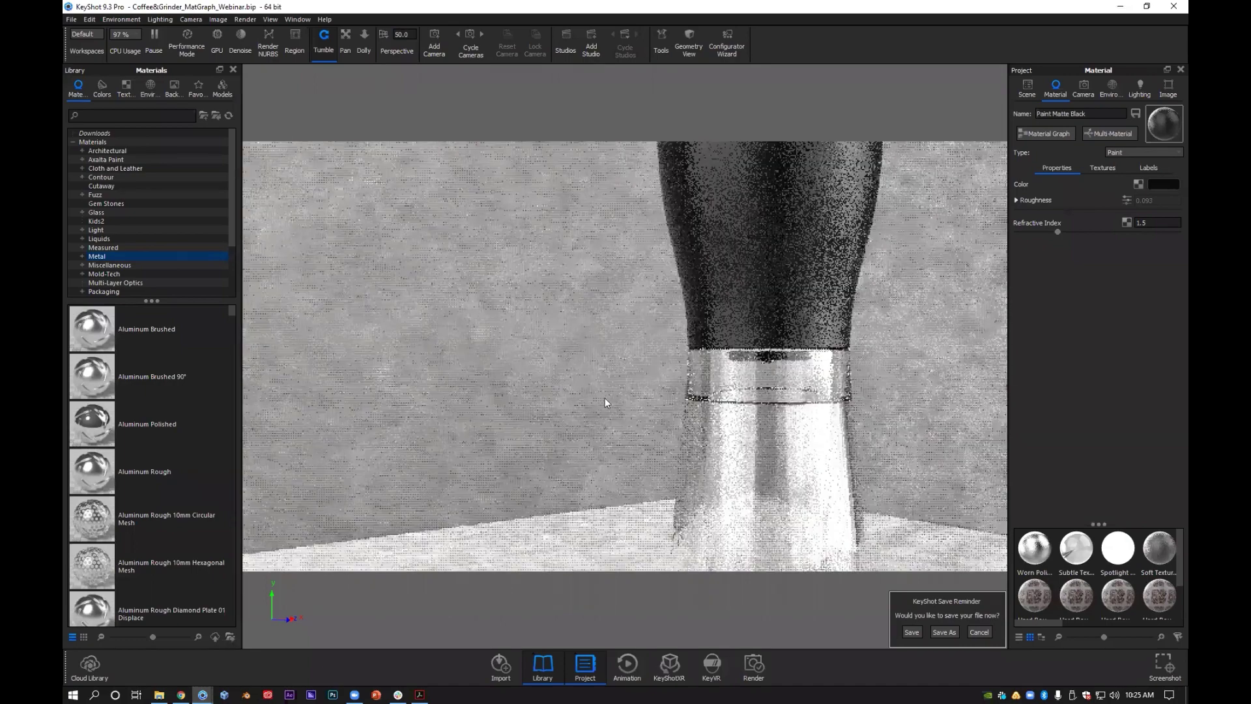
middle_drag(710, 228, 624, 350)
scroll(624, 351, up, 3)
drag(645, 401, 647, 409)
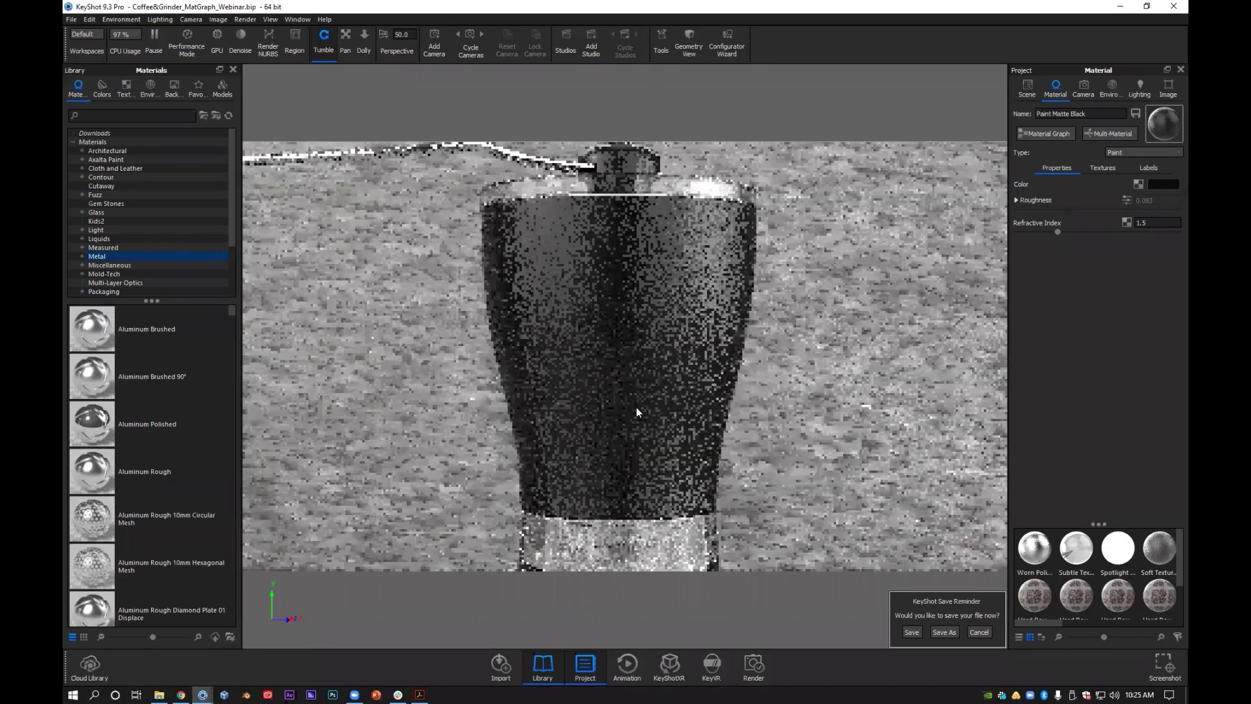
click(1044, 136)
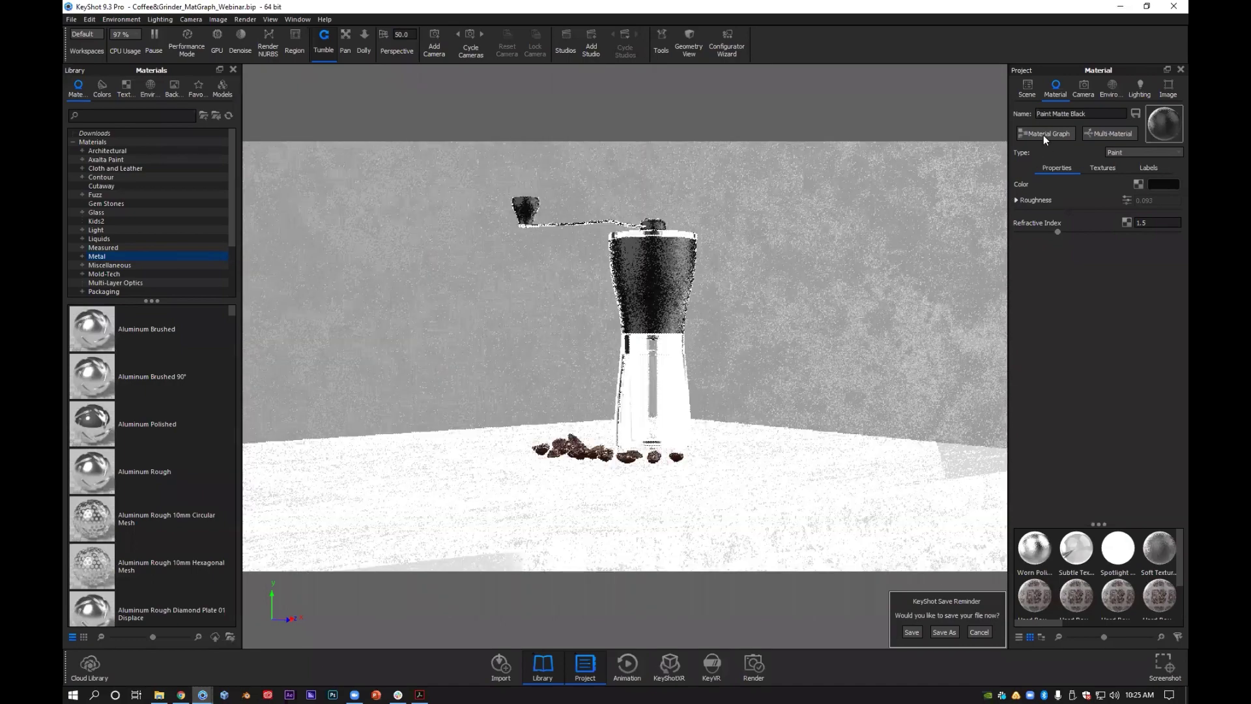
click(1042, 134)
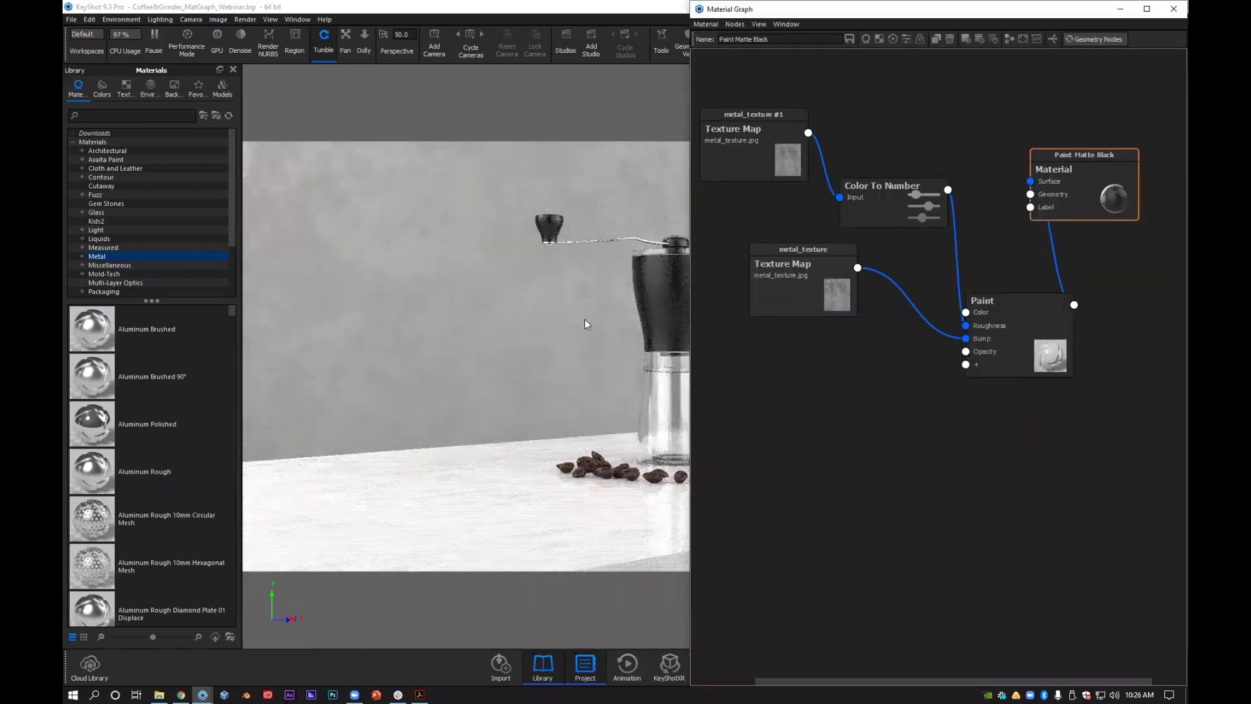
drag(304, 324, 523, 315)
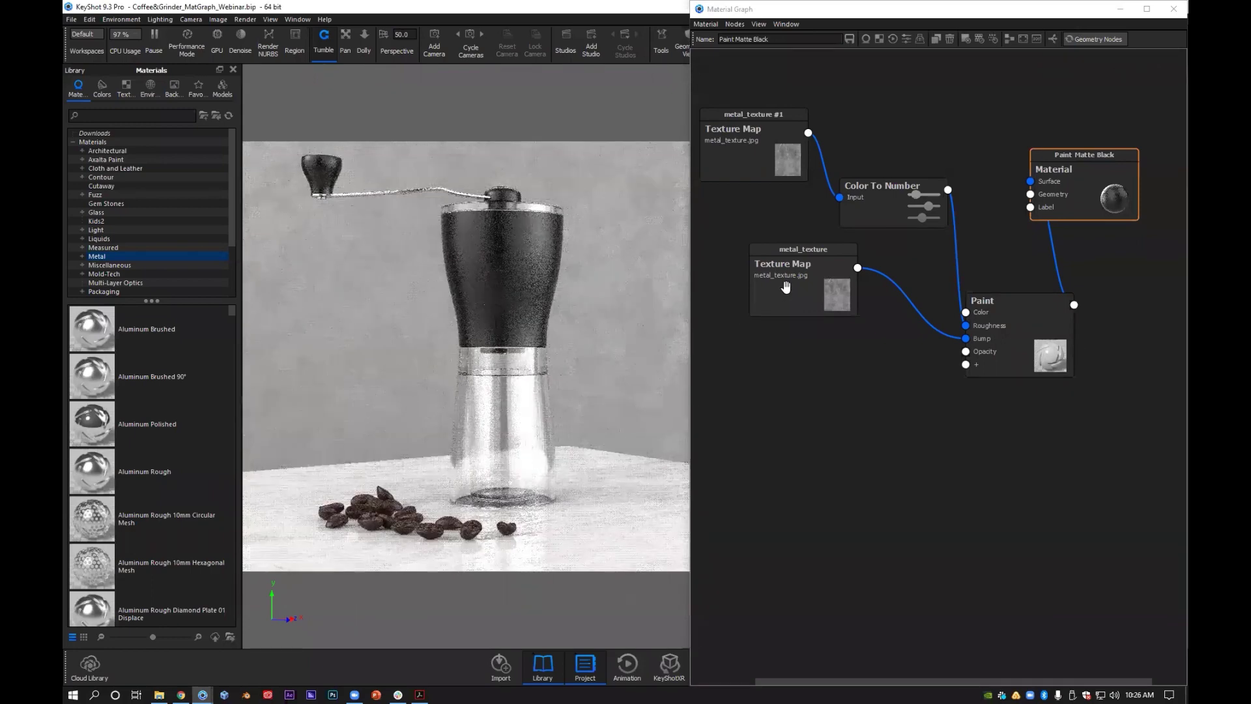
Step: Rearrange the two metal_texture map nodes and the Color To Number node so the Roughness and Bump connections are easy to tell apart
drag(786, 289, 777, 382)
drag(782, 168, 782, 200)
drag(884, 205, 891, 182)
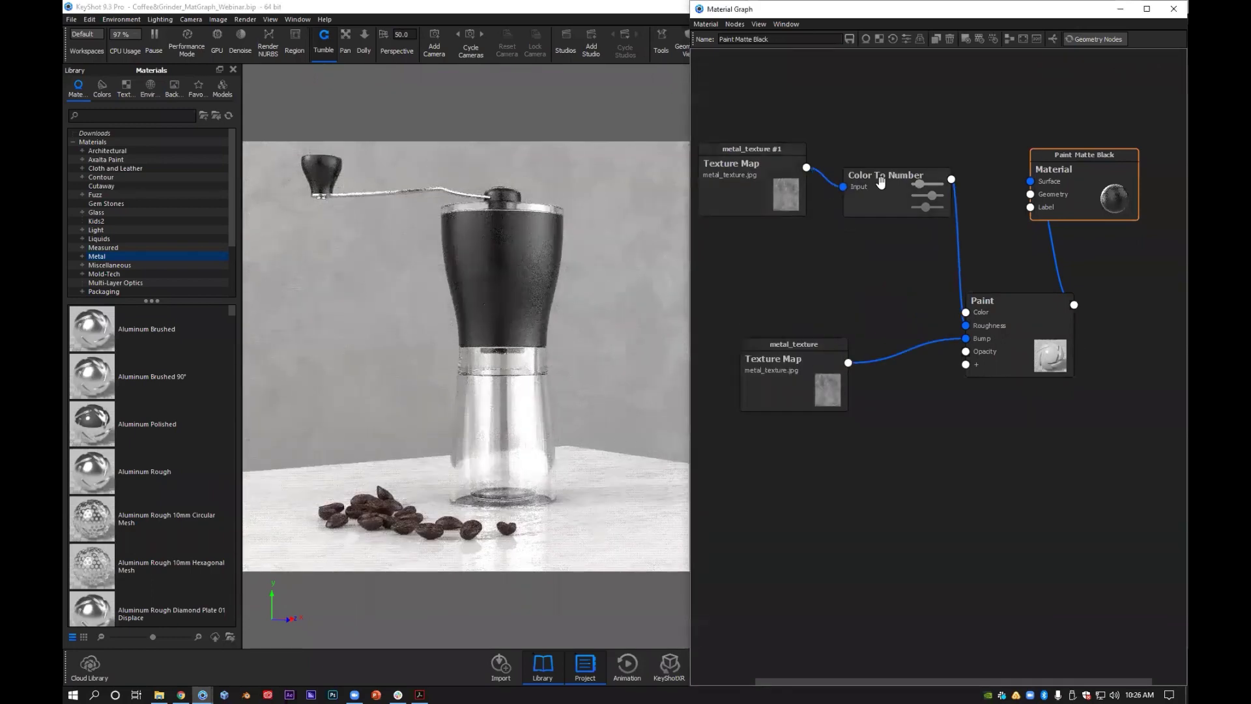
drag(746, 185, 756, 156)
drag(899, 188, 890, 203)
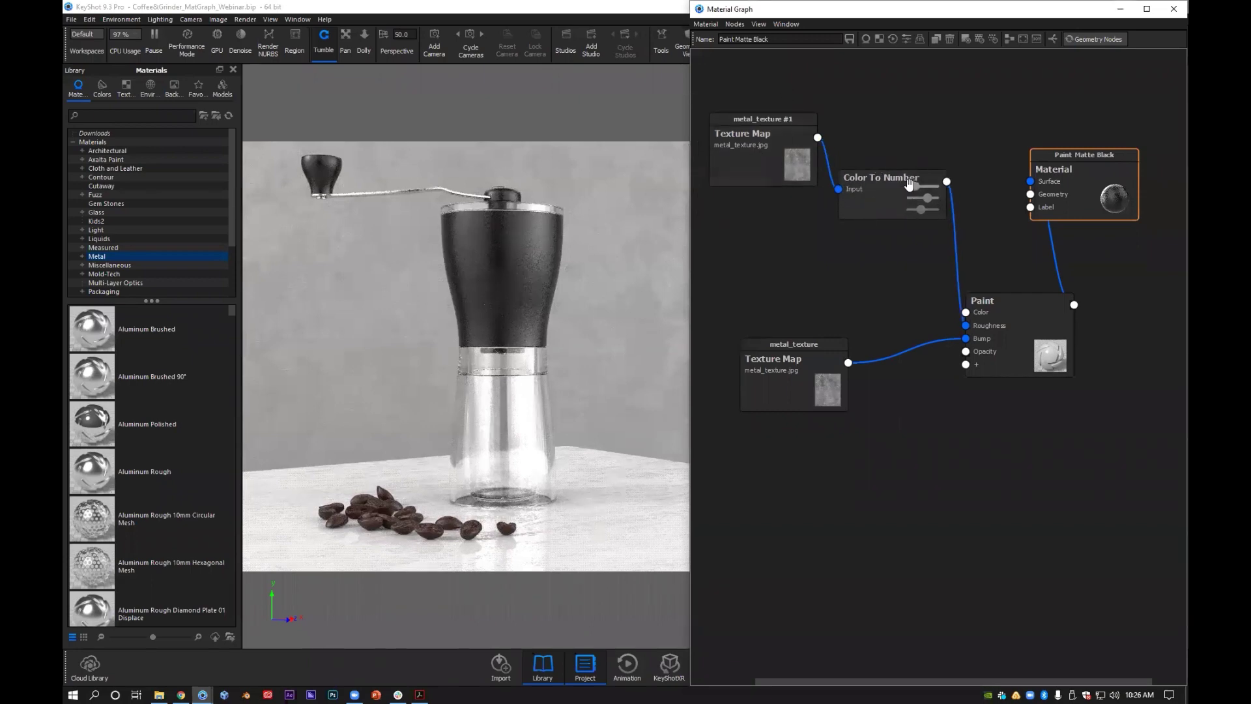
drag(915, 214, 895, 266)
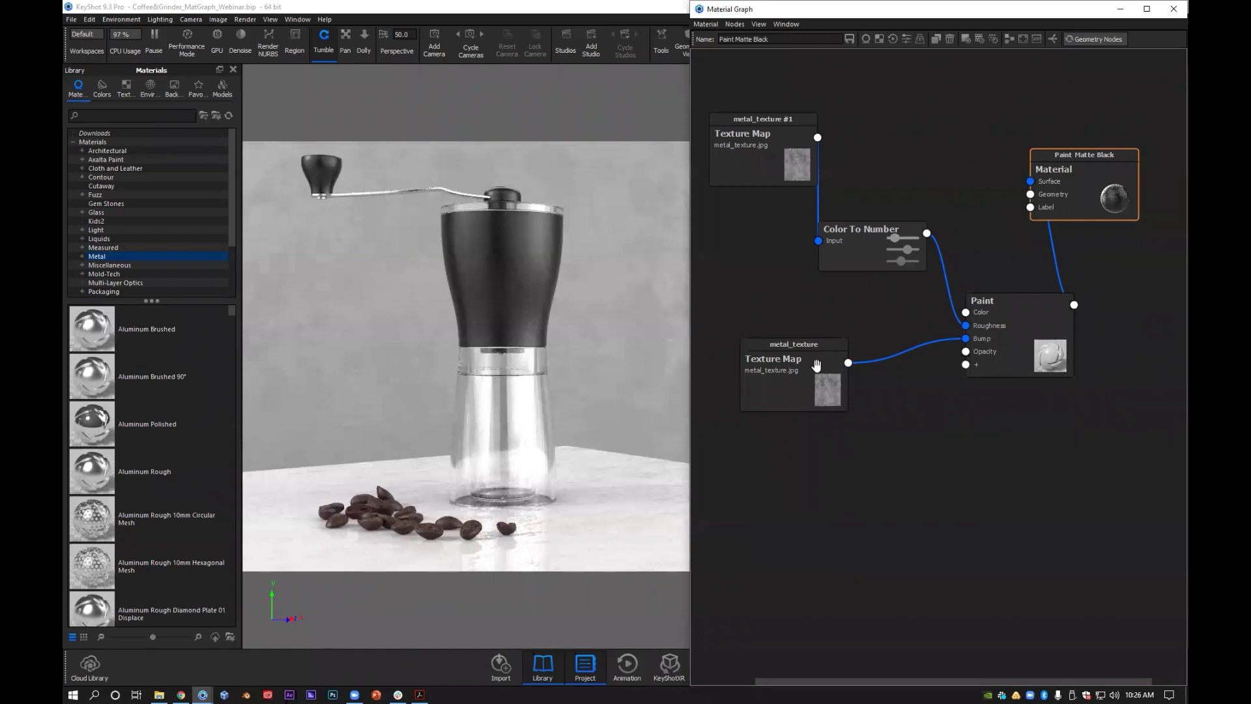
mouse_move(821, 380)
mouse_down()
mouse_move(844, 380)
mouse_move(842, 357)
mouse_up()
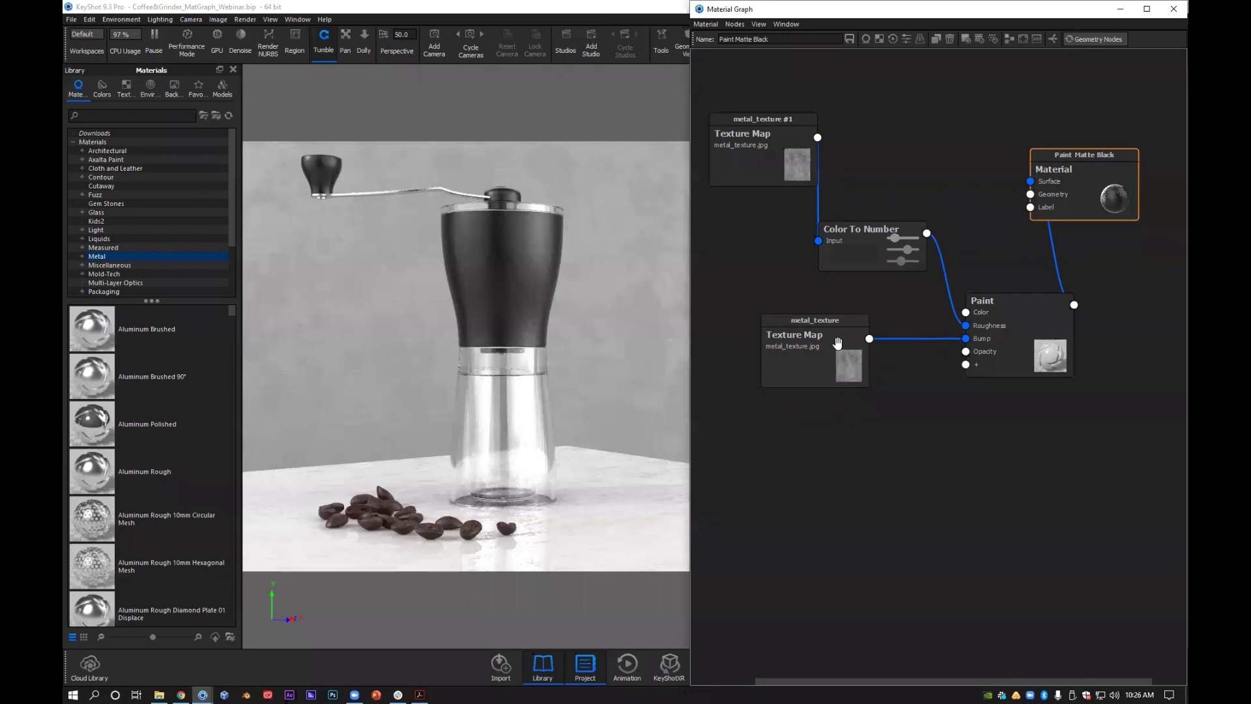
Step: Remove the separate bump texture map and its link, and connect metal_texture #1 to the Paint node's Bump input
drag(955, 338, 963, 353)
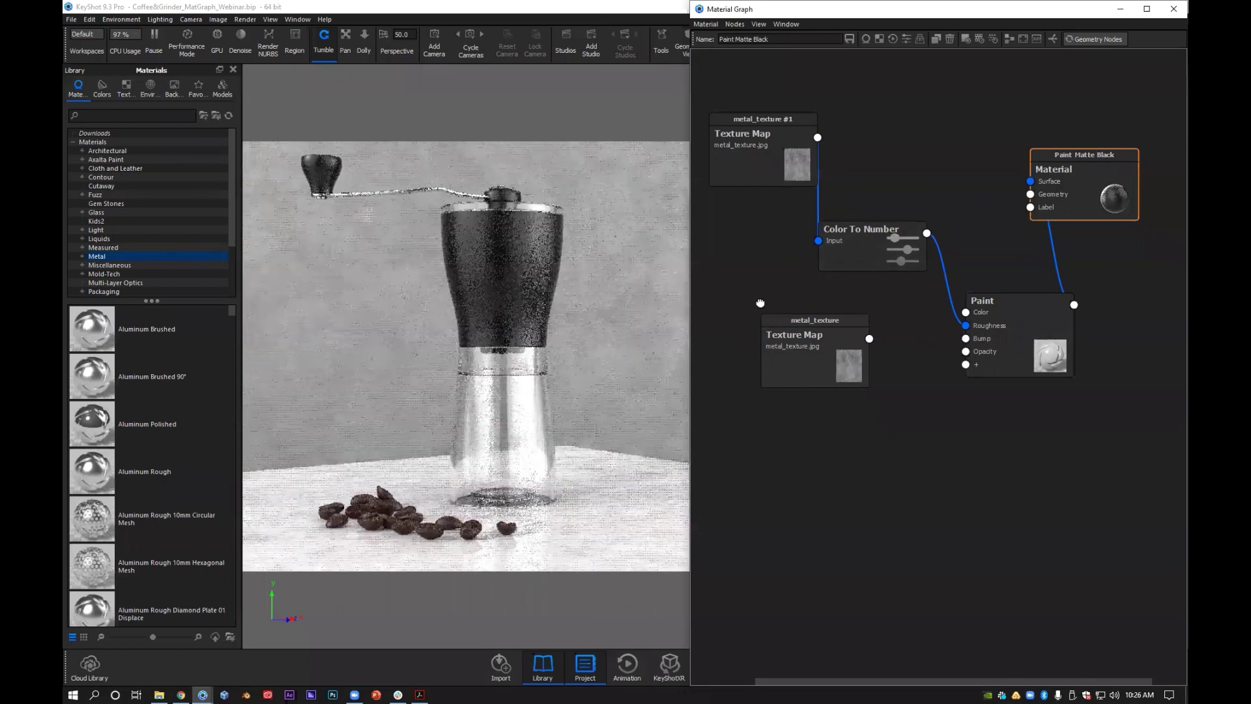
key(Delete)
mouse_move(788, 264)
mouse_down()
mouse_move(859, 340)
mouse_move(966, 339)
mouse_up()
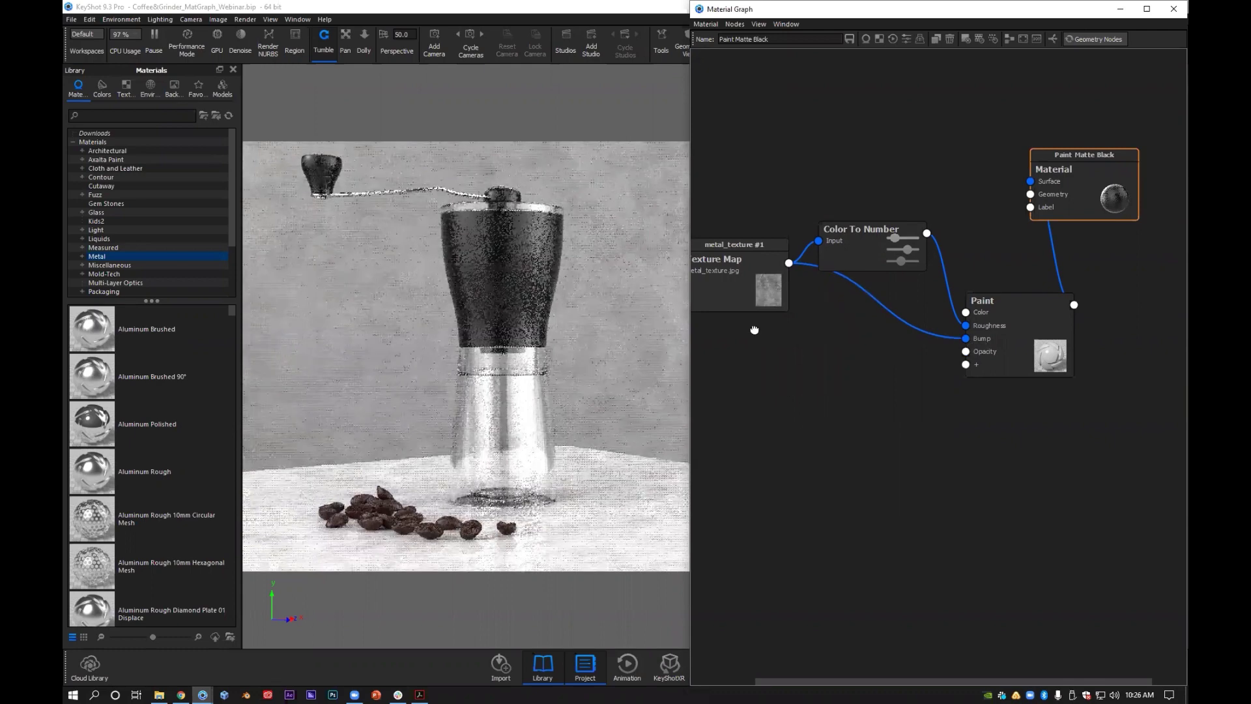
Step: Reposition metal_texture #1, Color To Number and Paint so both links from the shared texture are clearly laid out
drag(754, 329, 781, 370)
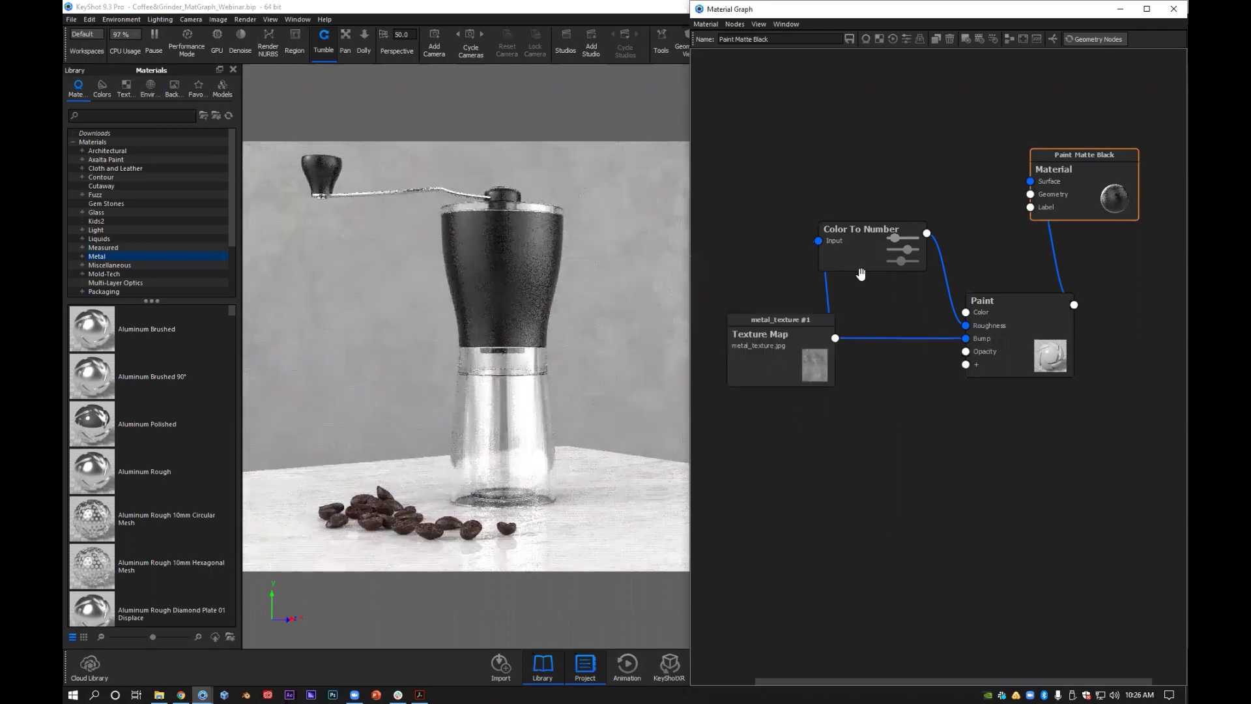
drag(861, 273, 869, 277)
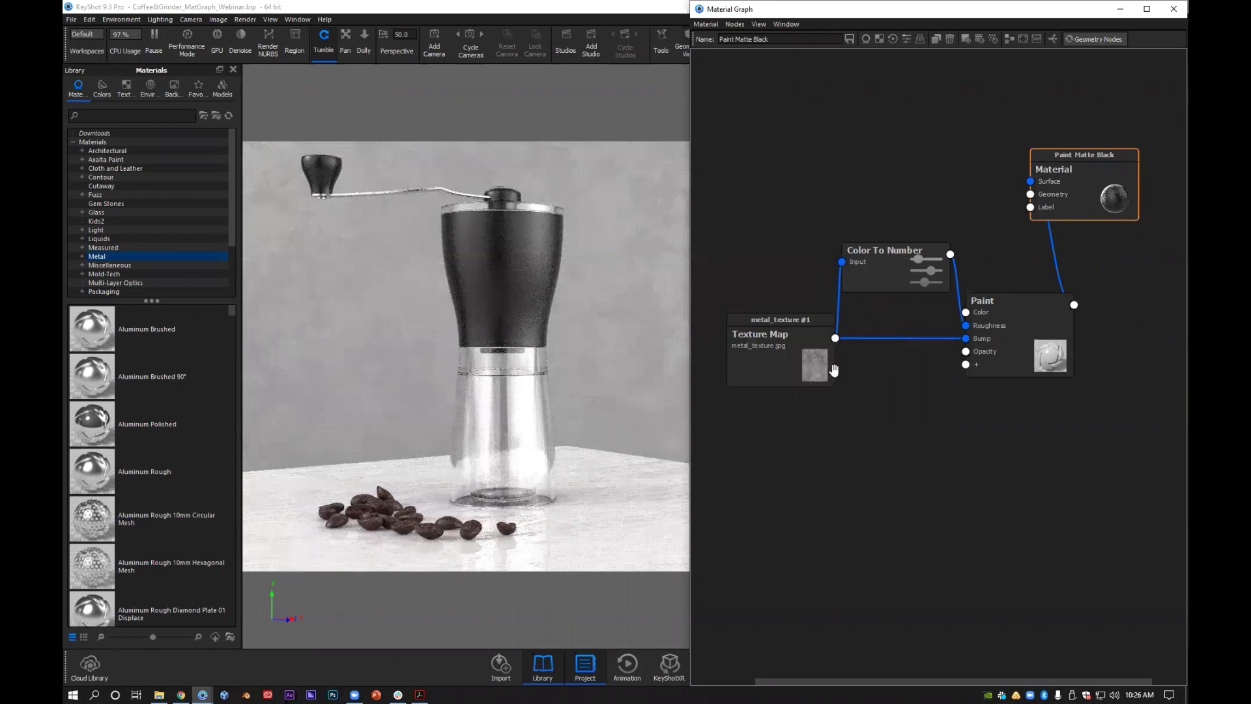
drag(807, 358, 802, 355)
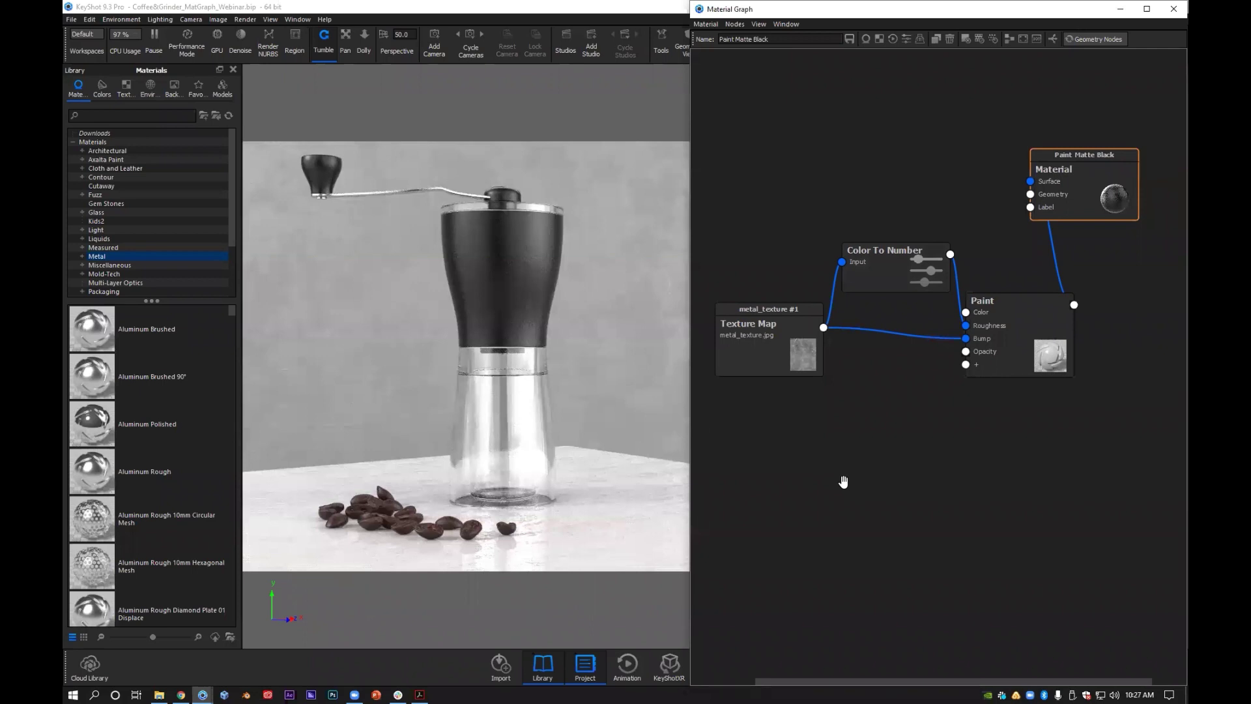
drag(911, 363, 798, 356)
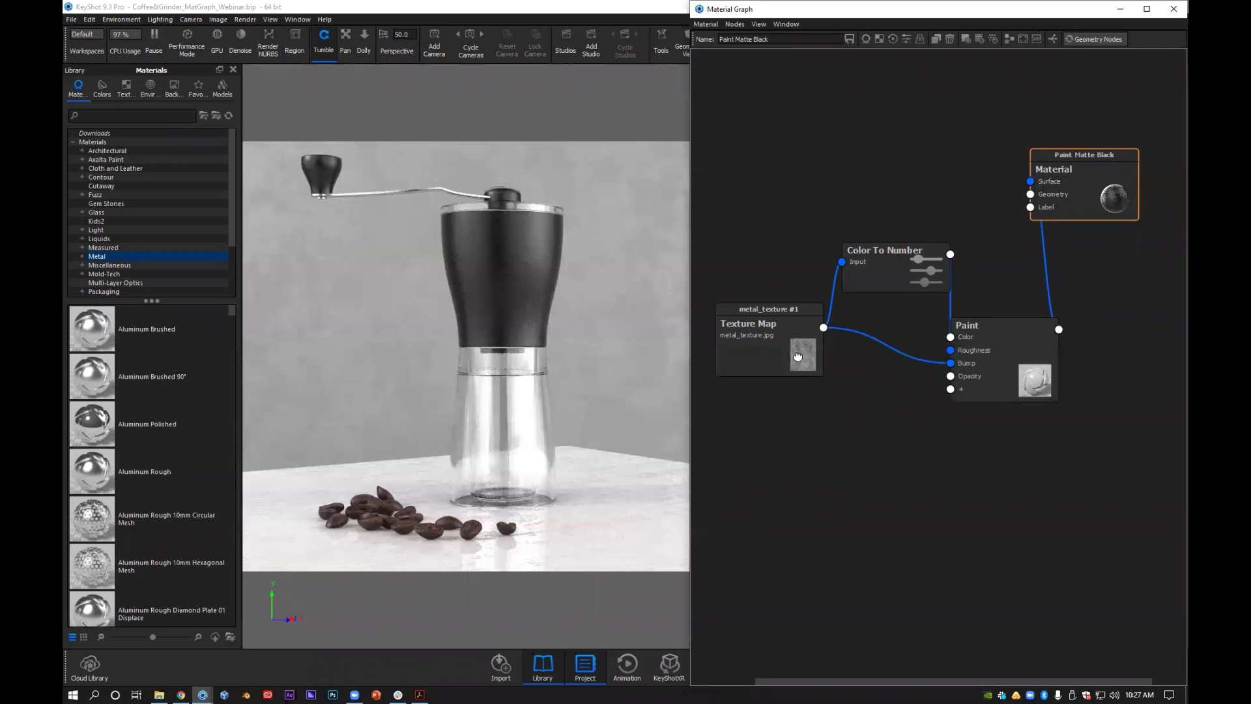
drag(877, 265, 878, 260)
drag(777, 362, 774, 371)
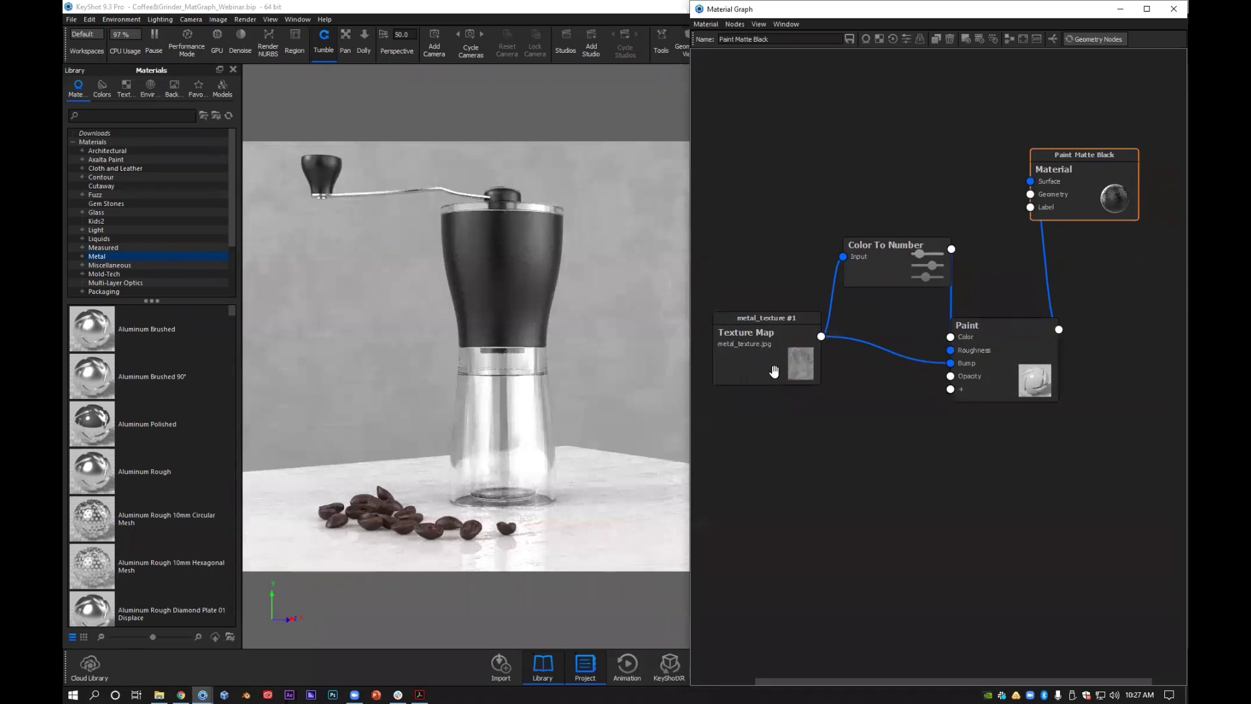
Step: Preview the metal_texture #1 map's color on the grinder, try smaller texture widths, and undo the size changes
click(755, 322)
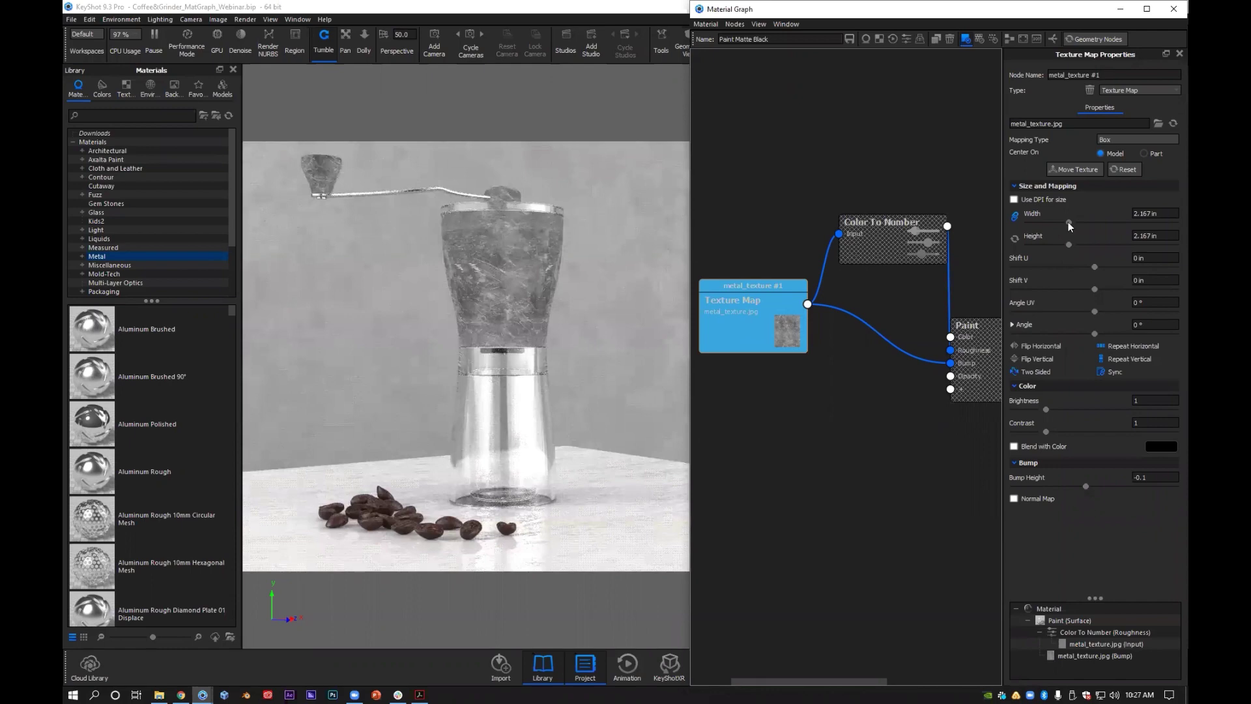
click(1051, 223)
key(ctrl+z)
key(ctrl+z)
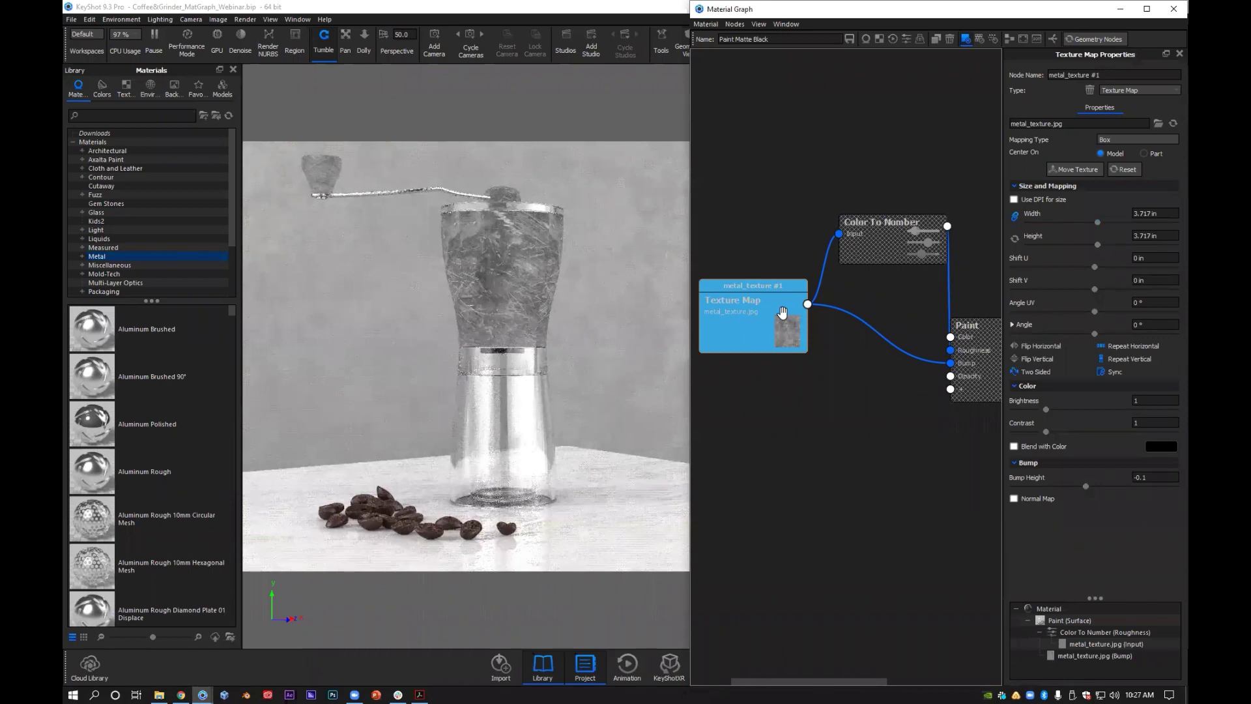
key(c)
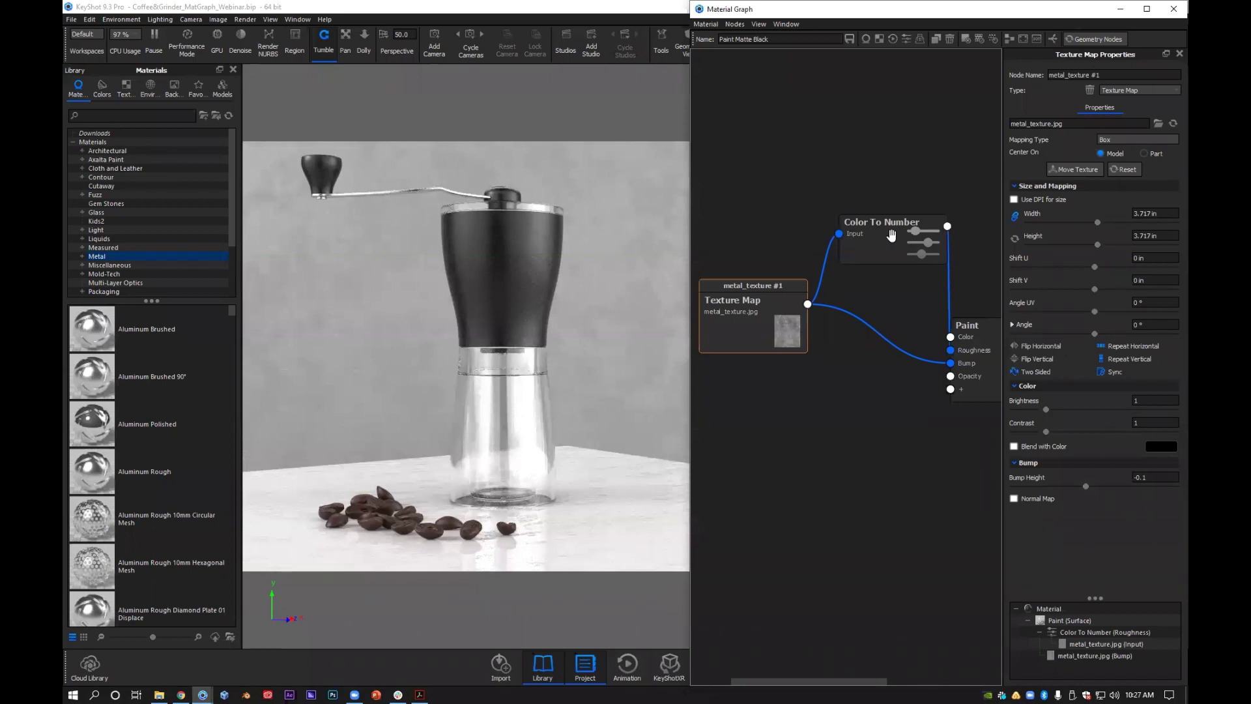
Step: Disconnect the Color To Number node from the Paint node's Roughness input and from the metal_texture #1 map
drag(891, 234, 864, 200)
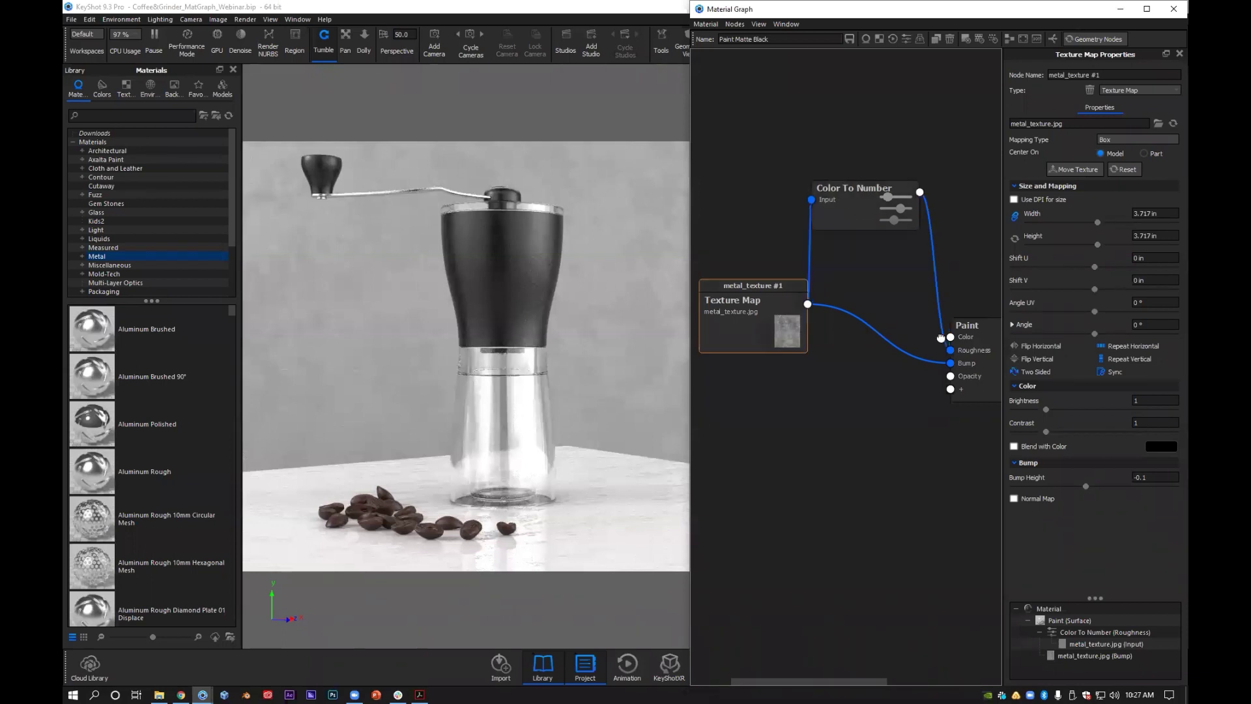
drag(798, 302, 760, 295)
mouse_move(946, 311)
mouse_down()
mouse_move(877, 225)
mouse_move(834, 229)
mouse_move(857, 238)
mouse_up()
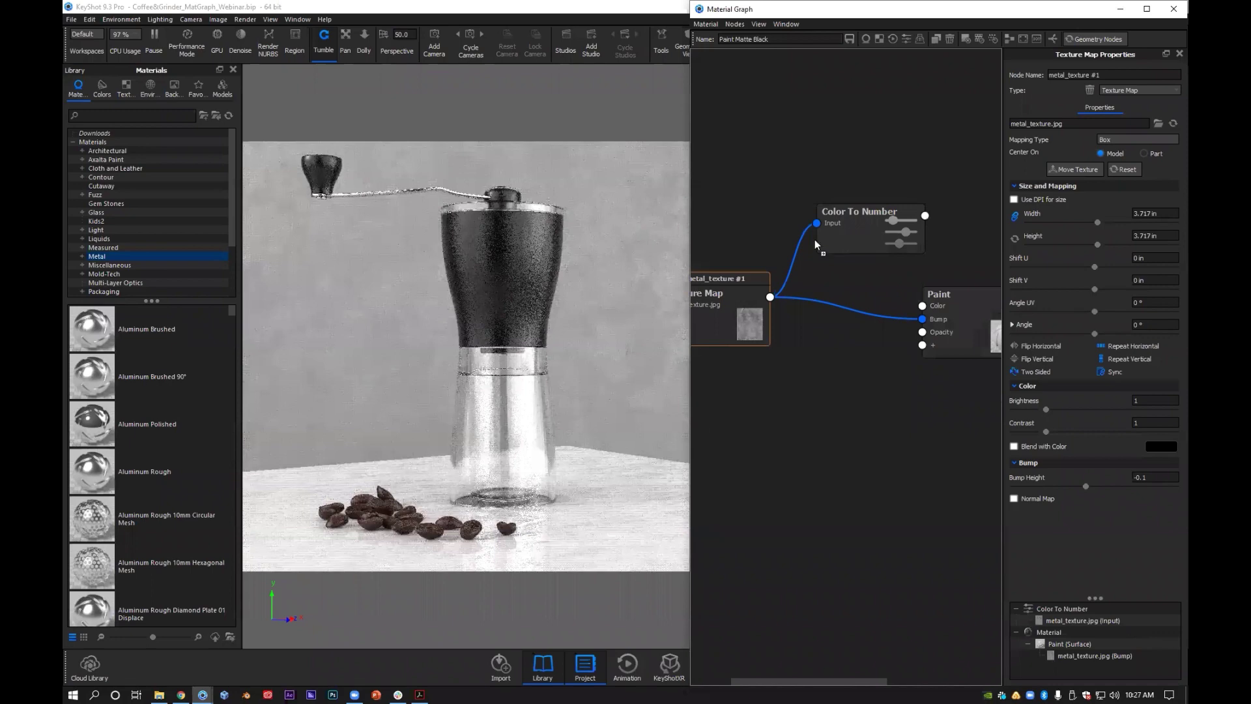
key(ctrl+z)
key(ctrl+z)
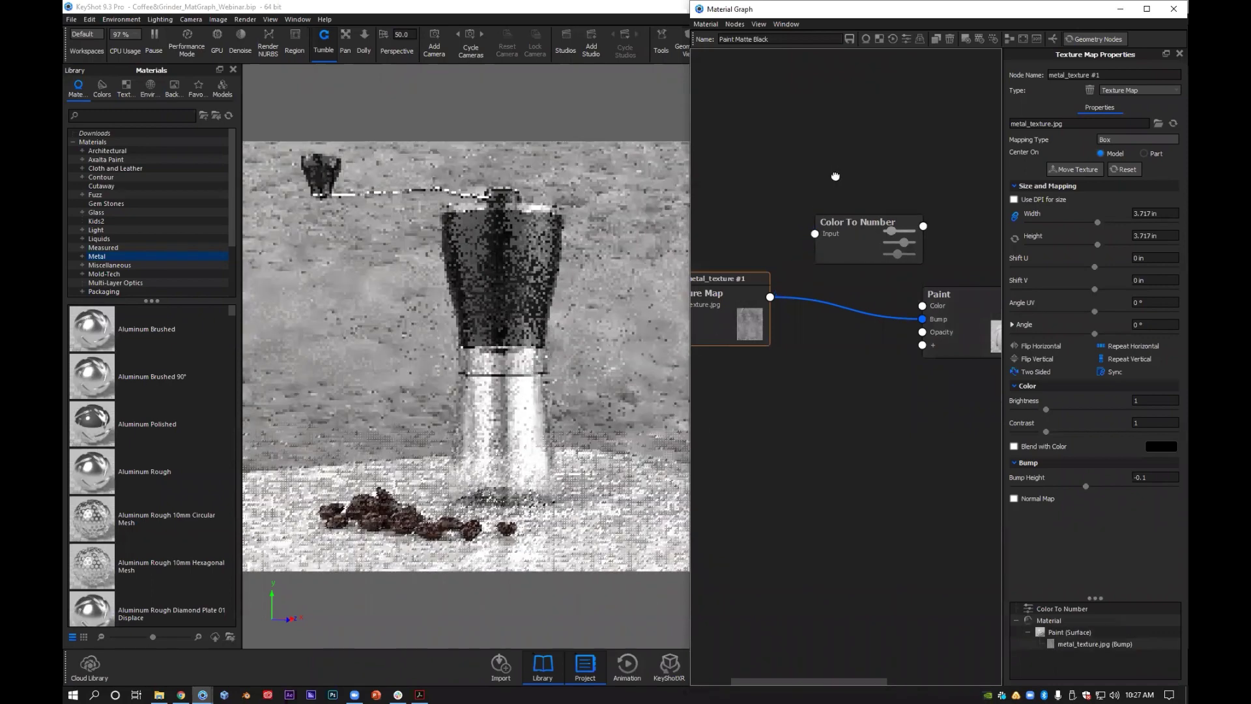
Step: Move the unlinked Color To Number node aside and connect metal_texture #1 to the Paint node's Color input
drag(841, 236, 829, 100)
drag(743, 313, 771, 346)
drag(938, 349, 865, 483)
mouse_move(766, 361)
mouse_down()
mouse_move(798, 332)
mouse_move(872, 405)
mouse_move(843, 456)
mouse_up()
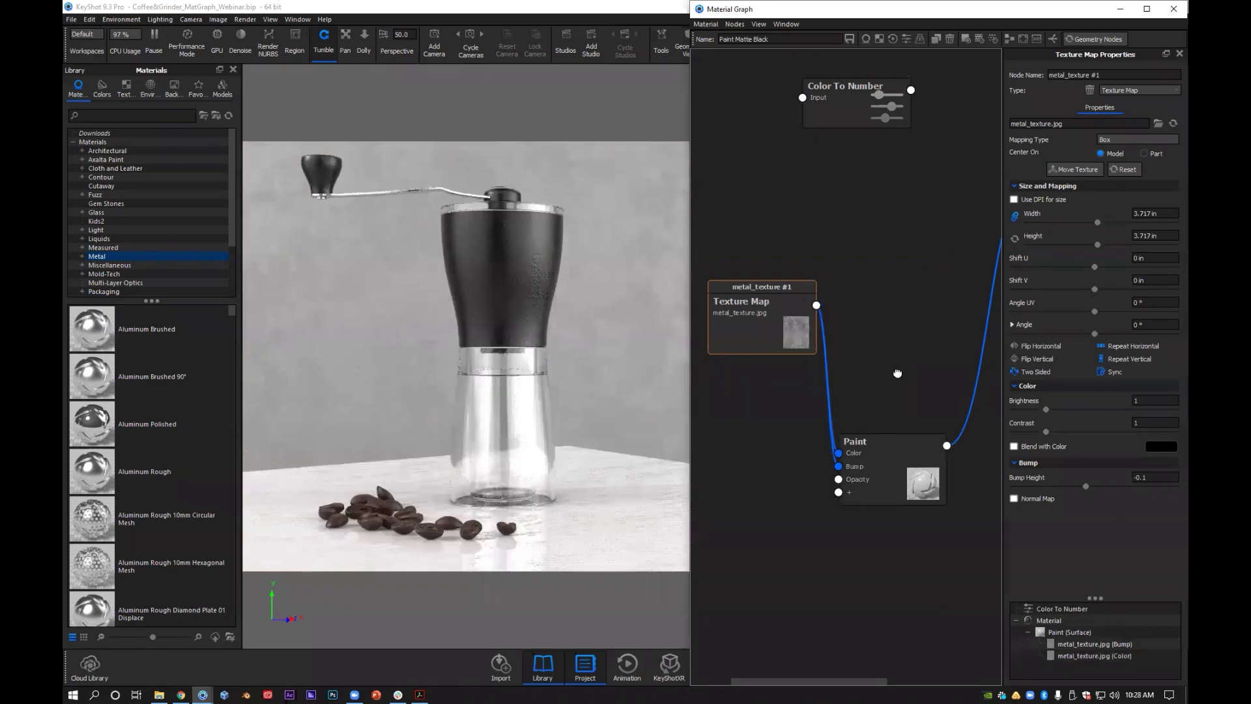
right_click(823, 270)
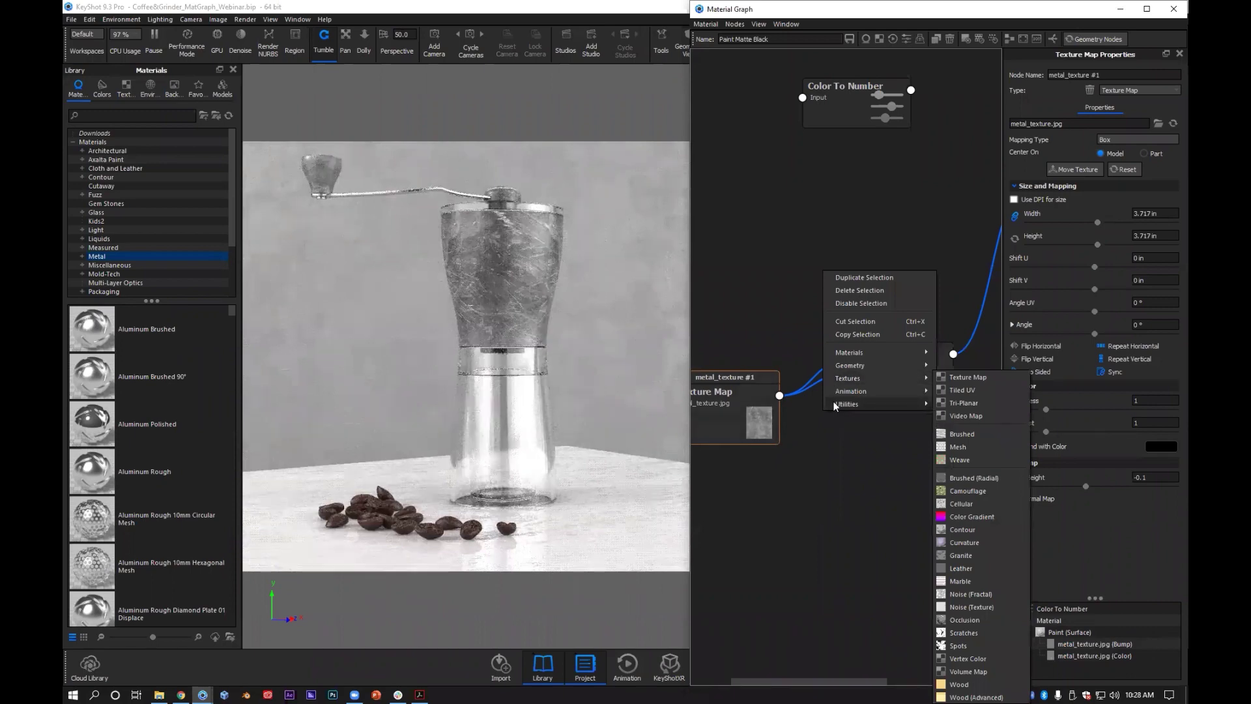
mouse_move(835, 404)
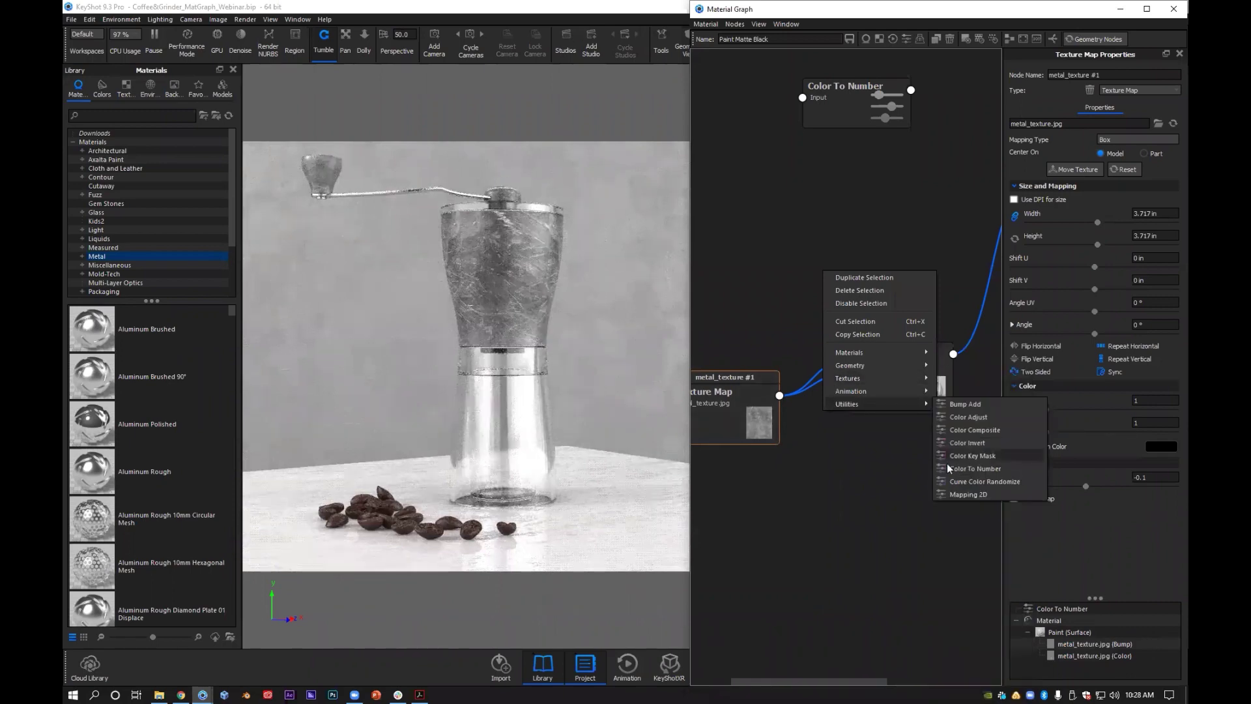
click(802, 360)
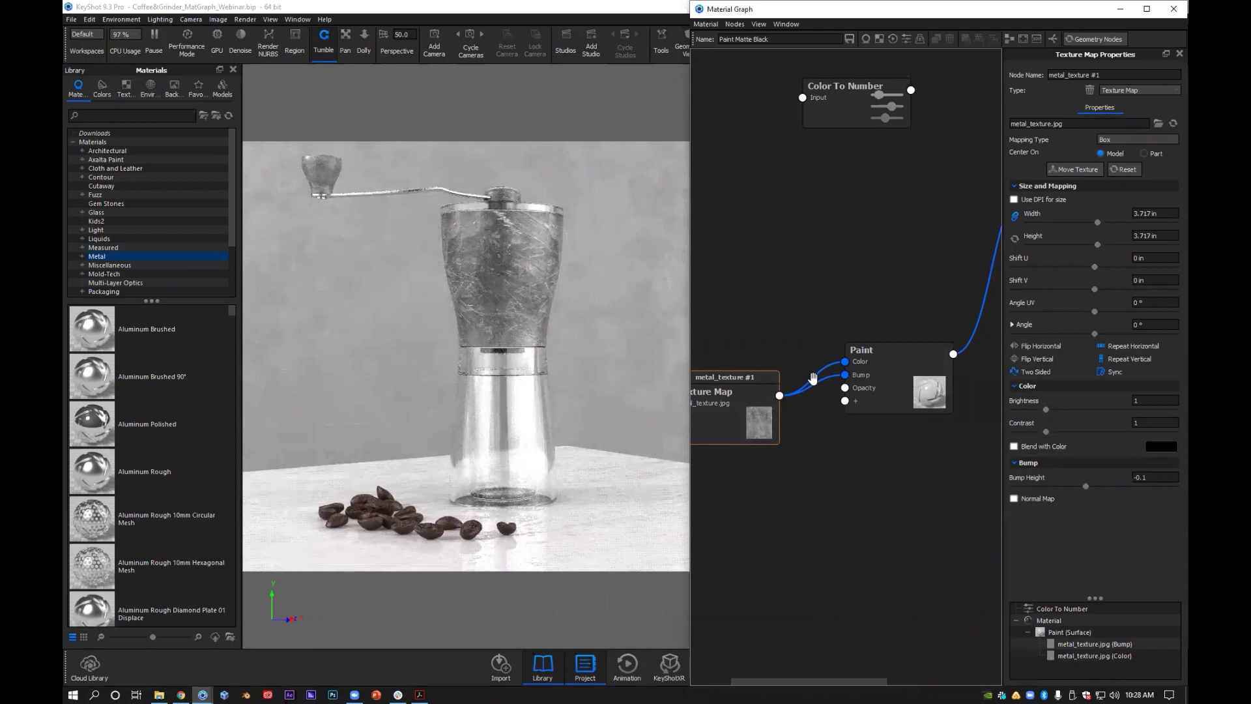
Step: Insert a Color To Number utility on the link between metal_texture #1 and Paint's Color input, and spread the nodes apart
click(836, 368)
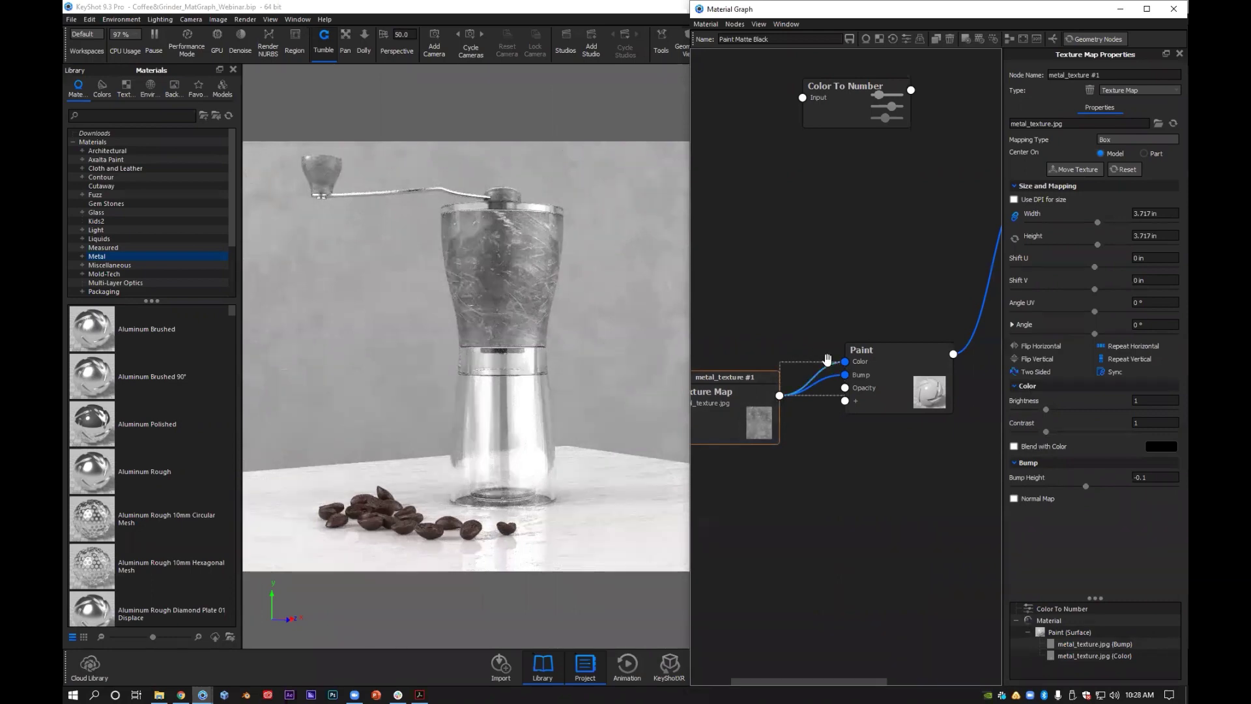
key(ctrl+z)
click(827, 359)
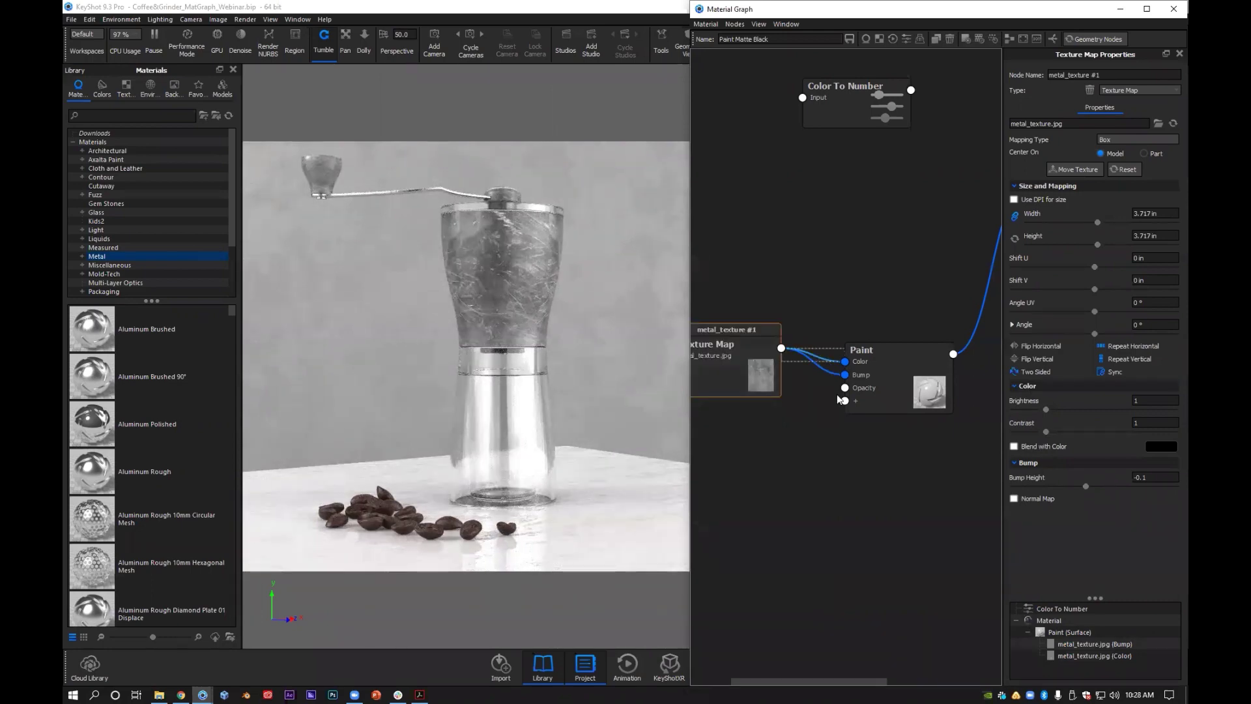
right_click(841, 399)
mouse_move(861, 399)
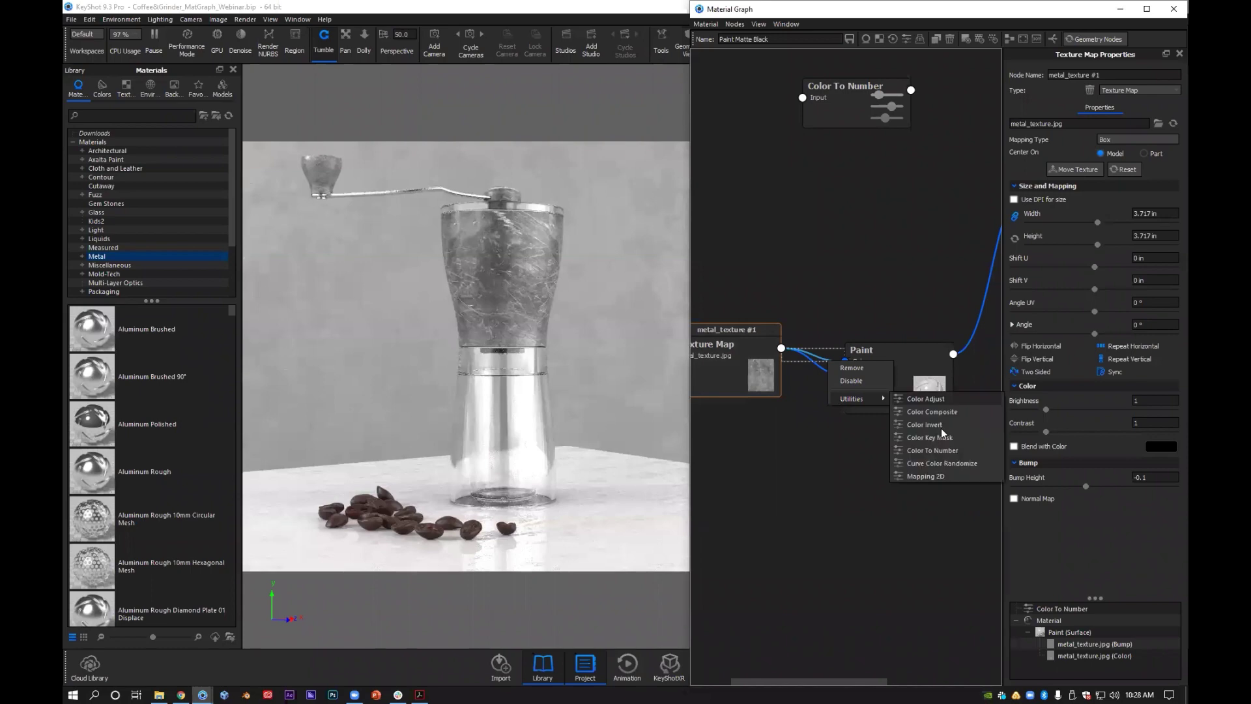
click(932, 450)
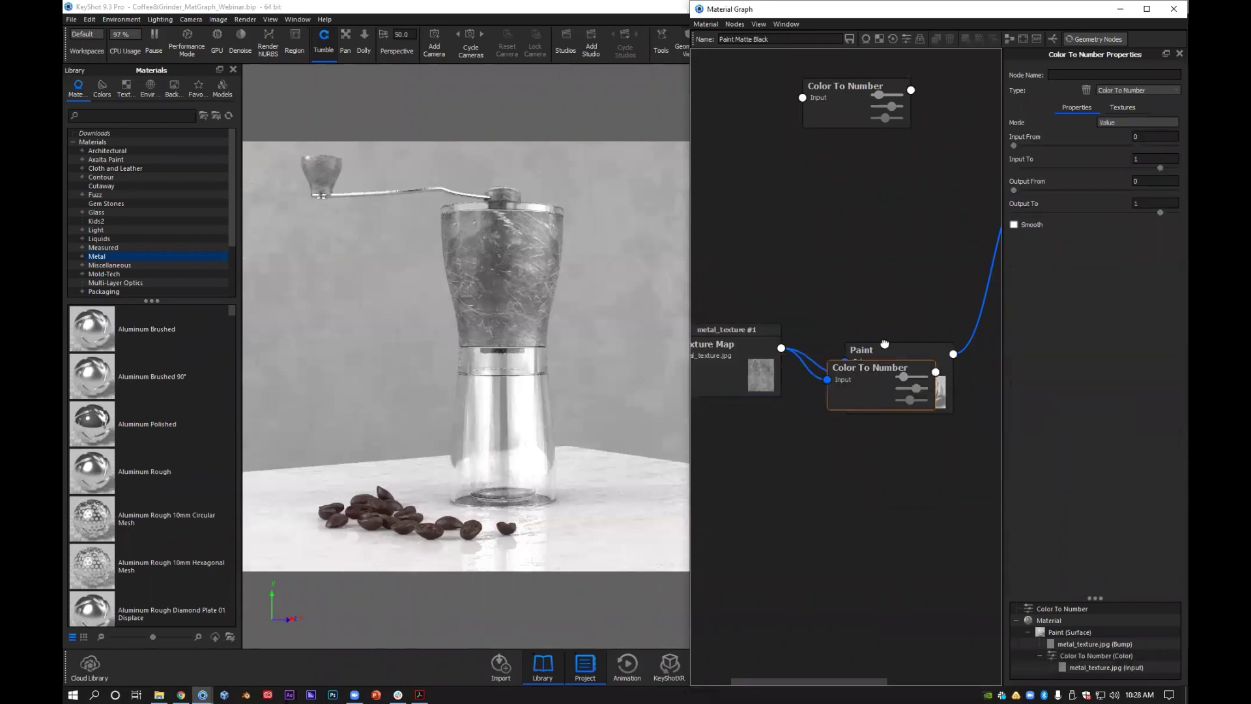
drag(885, 344, 860, 241)
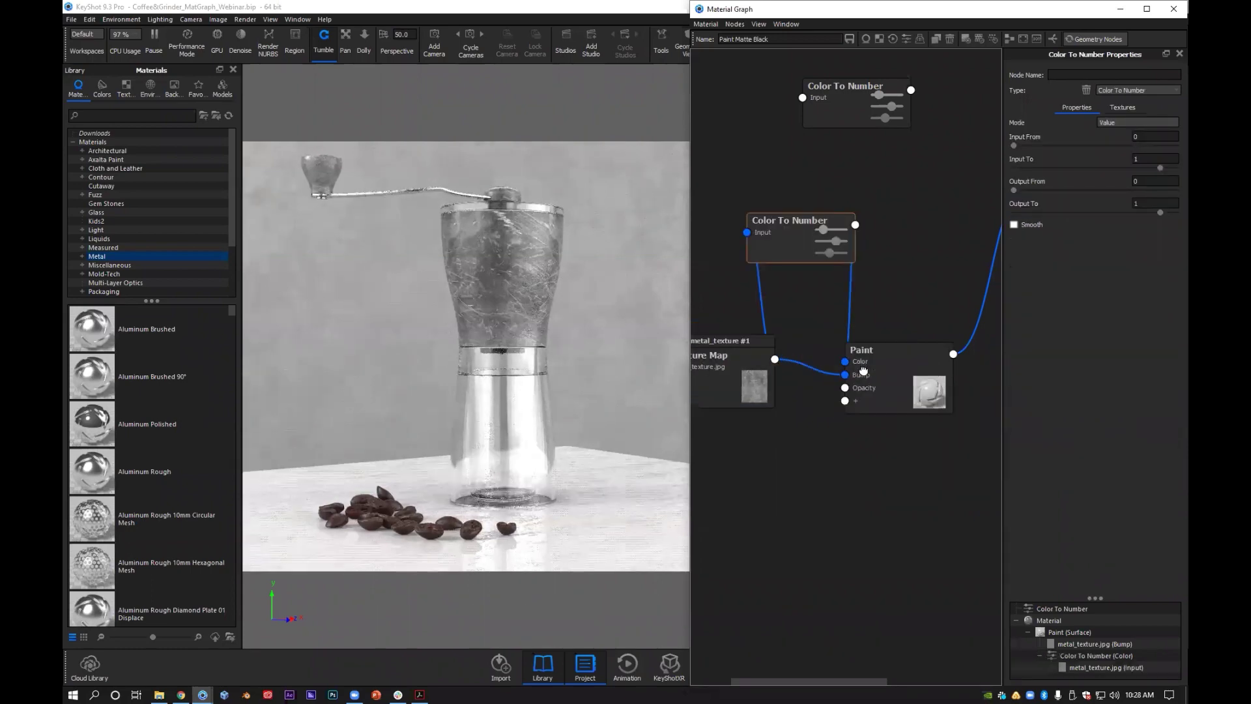
drag(863, 370, 882, 356)
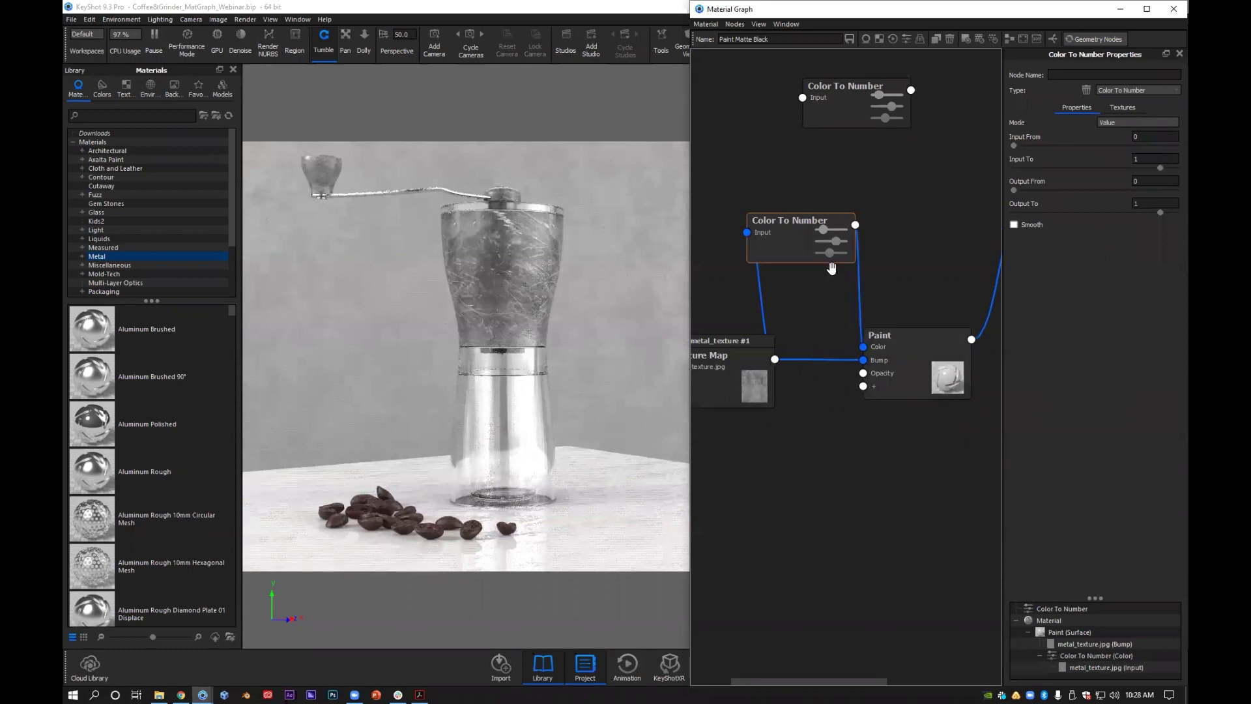
Step: Move the Color To Number output link from the Paint node's Color input to its Roughness input, and arrange the nodes around it
drag(832, 264, 853, 305)
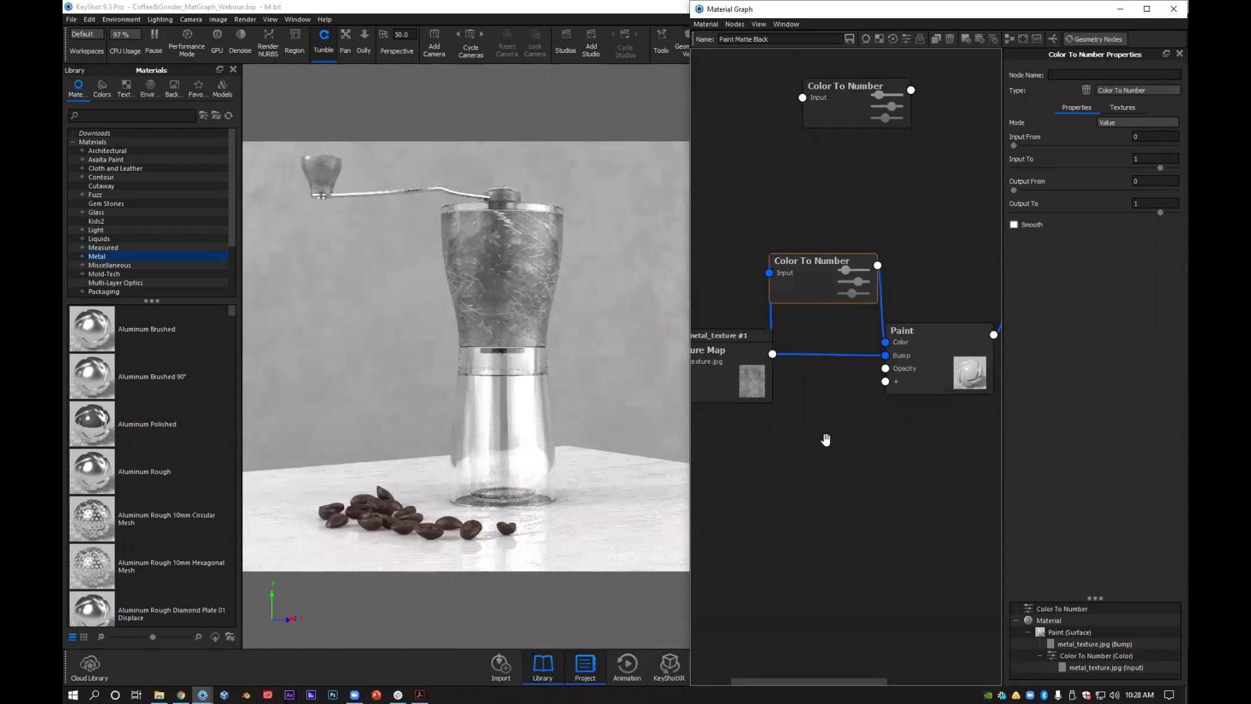
scroll(827, 441, down, 1)
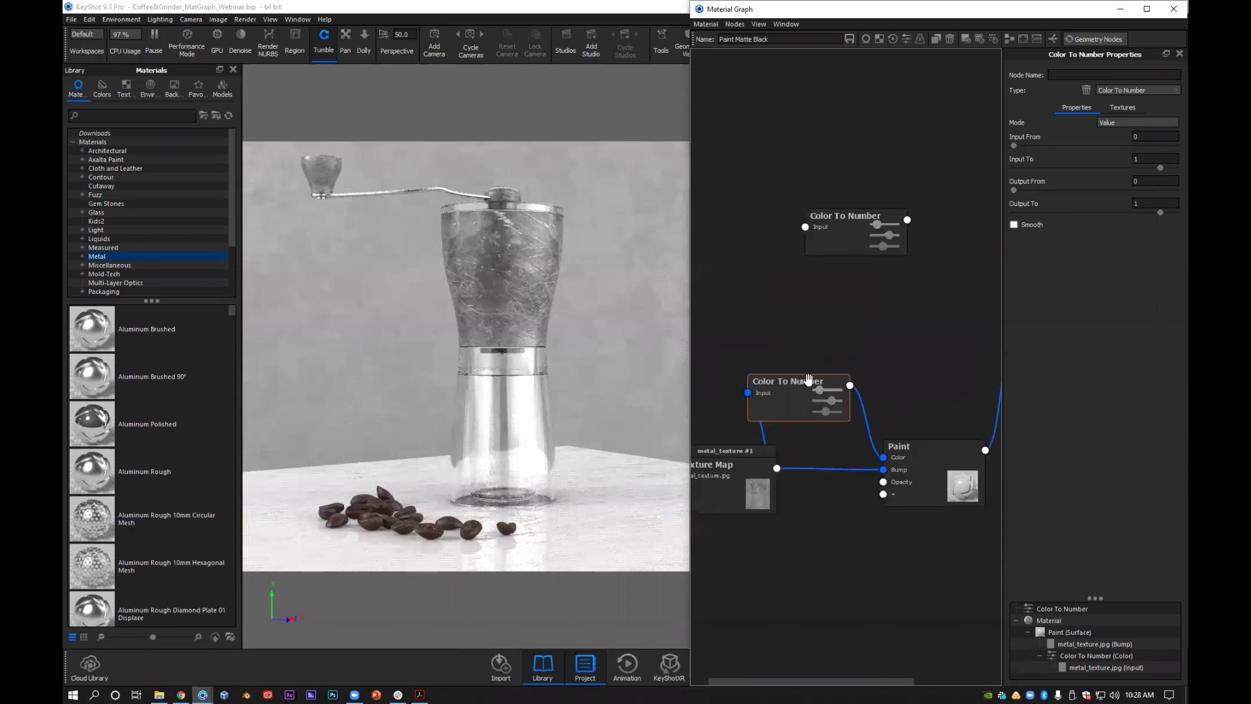
scroll(844, 452, down, 3)
drag(812, 370, 819, 342)
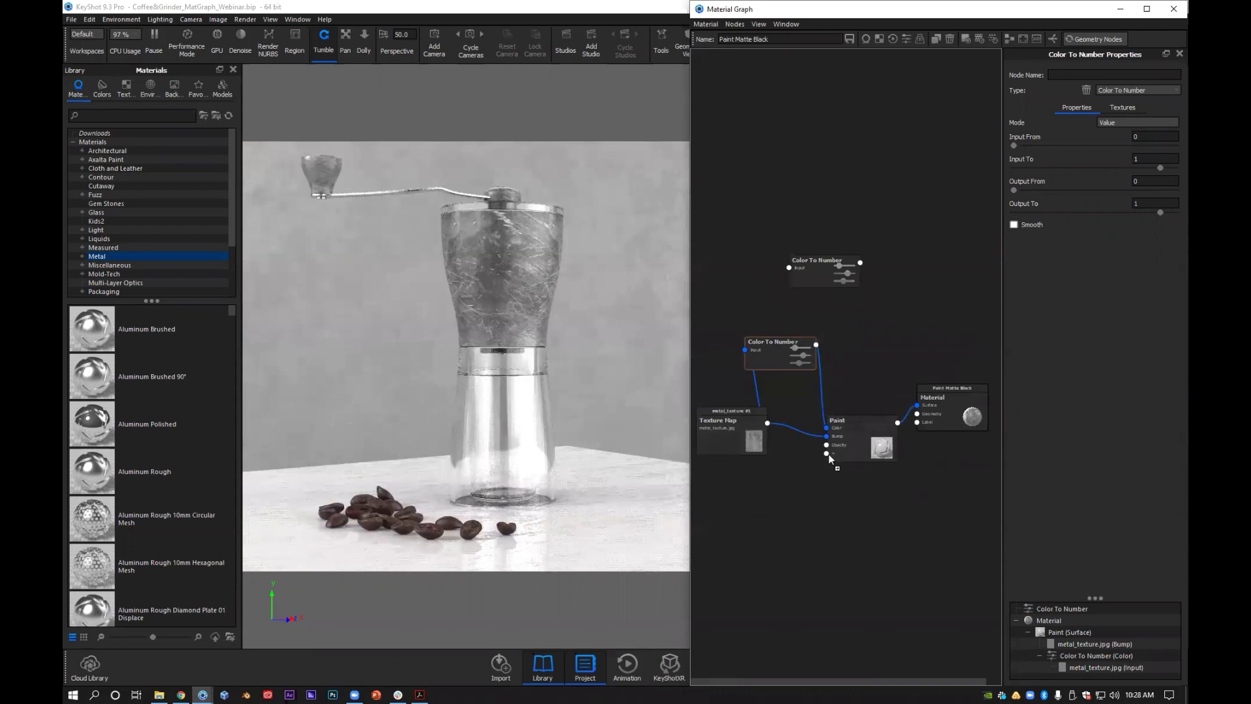
mouse_move(826, 427)
mouse_down()
mouse_move(818, 397)
mouse_move(851, 438)
mouse_move(853, 474)
mouse_up()
drag(752, 438, 751, 426)
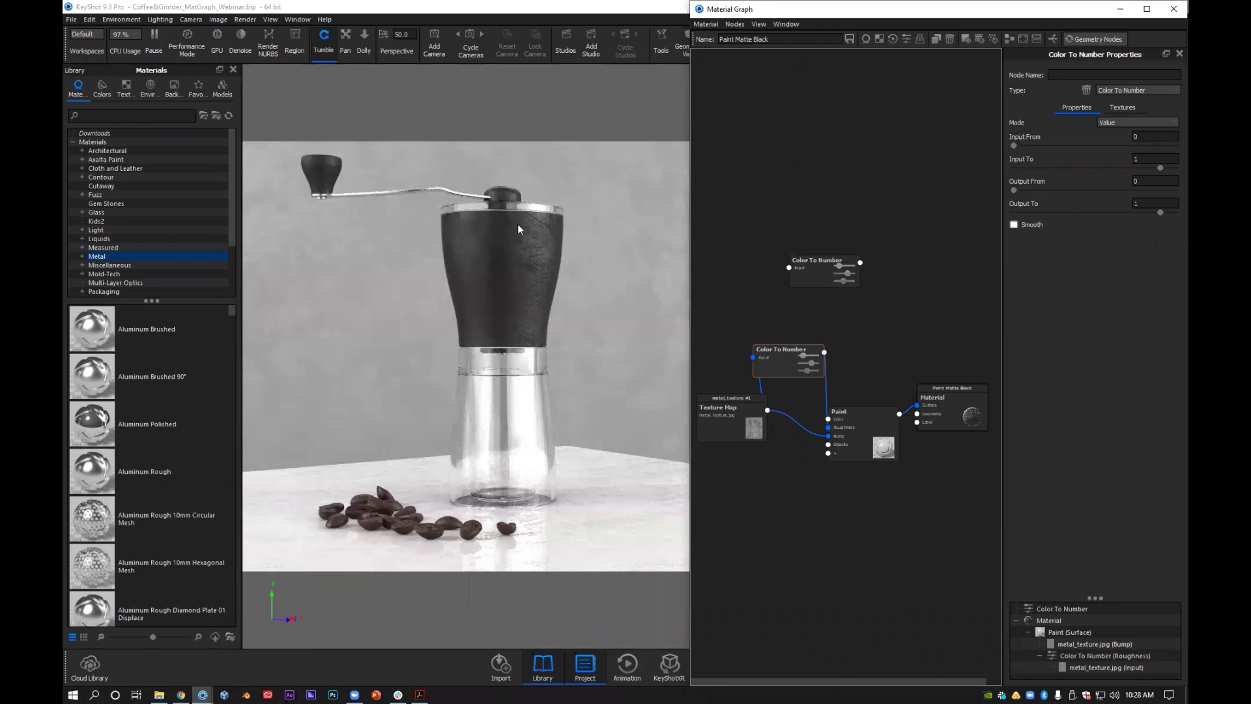
Step: Preview the linked Color To Number node's output up close on the grinder body, and spread its node, Paint and Material apart
scroll(398, 228, up, 5)
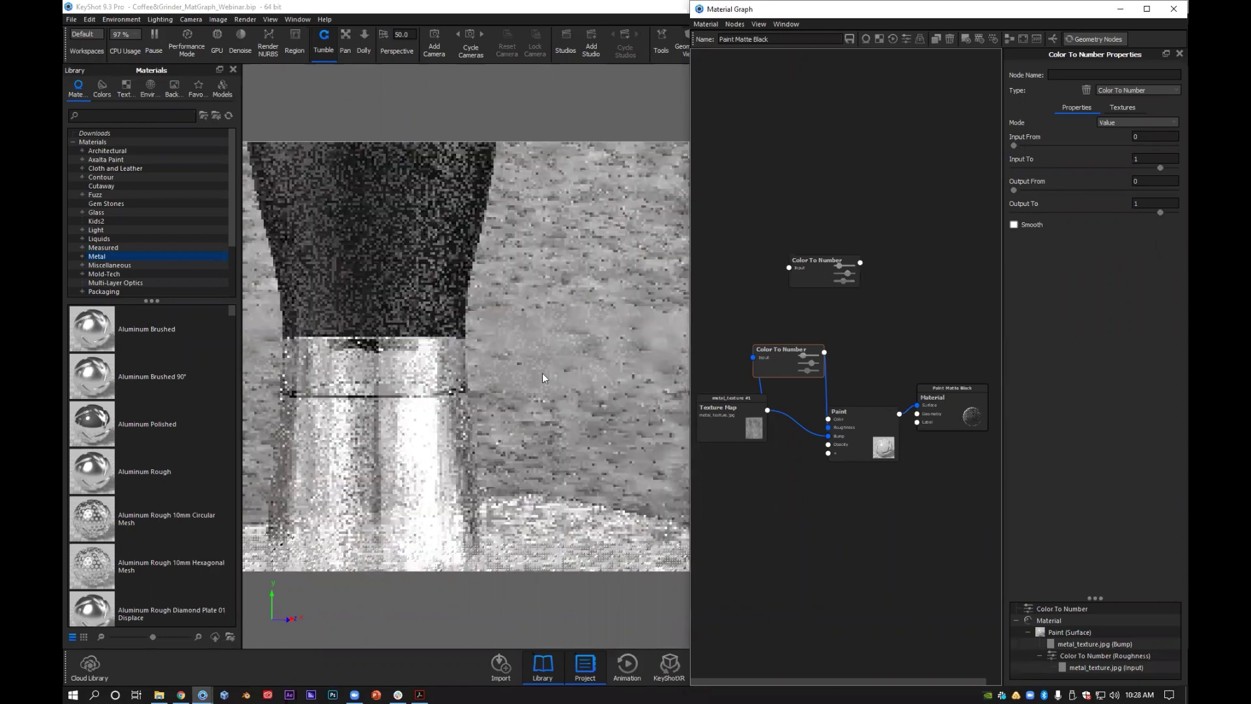
middle_drag(542, 373, 580, 402)
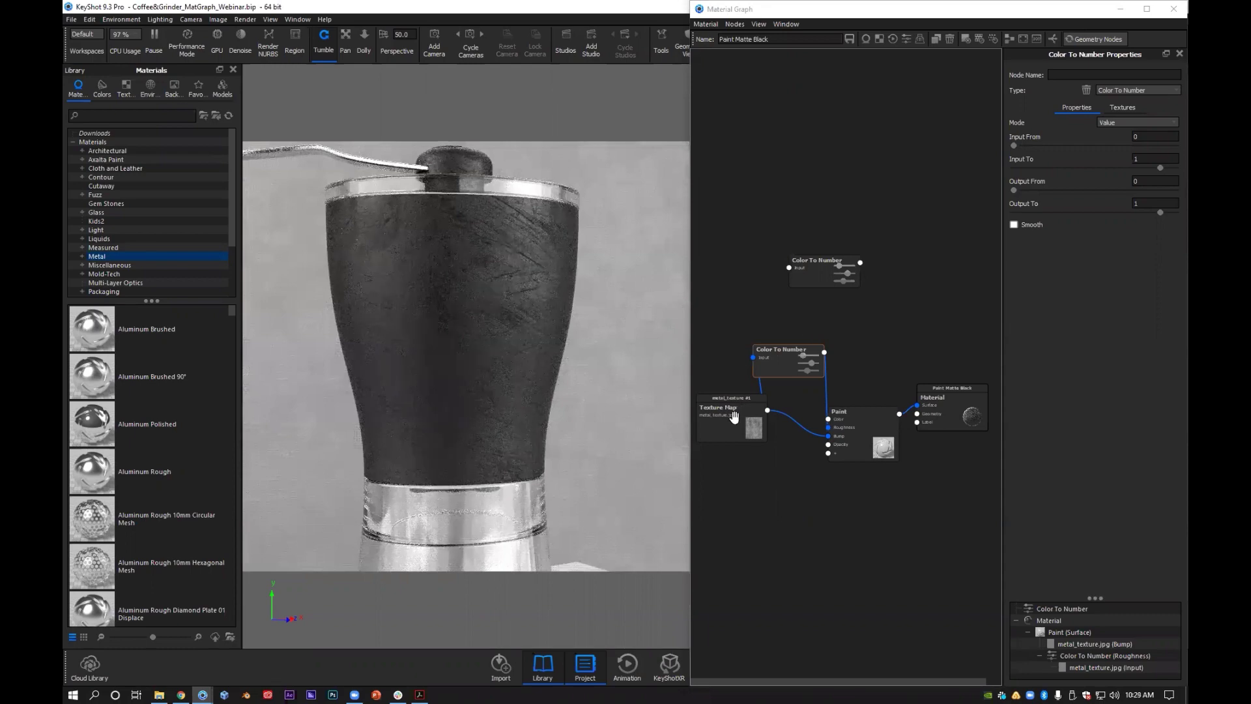
drag(734, 417, 735, 417)
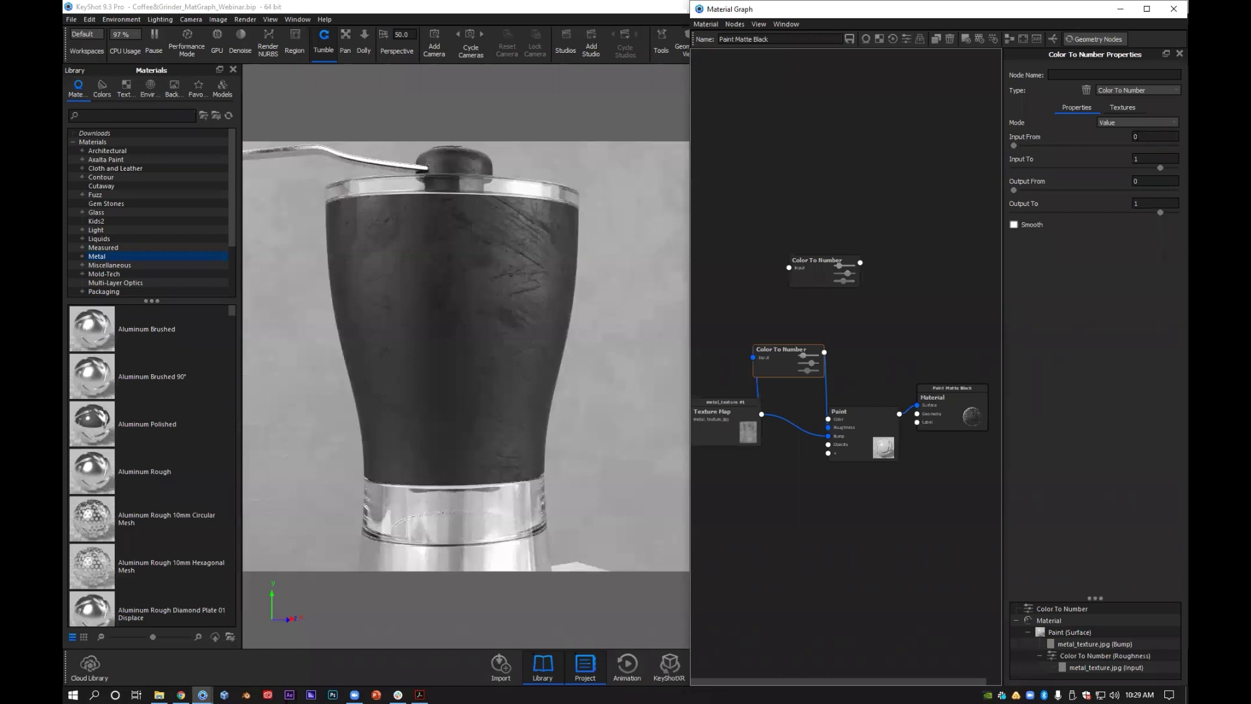
click(1150, 136)
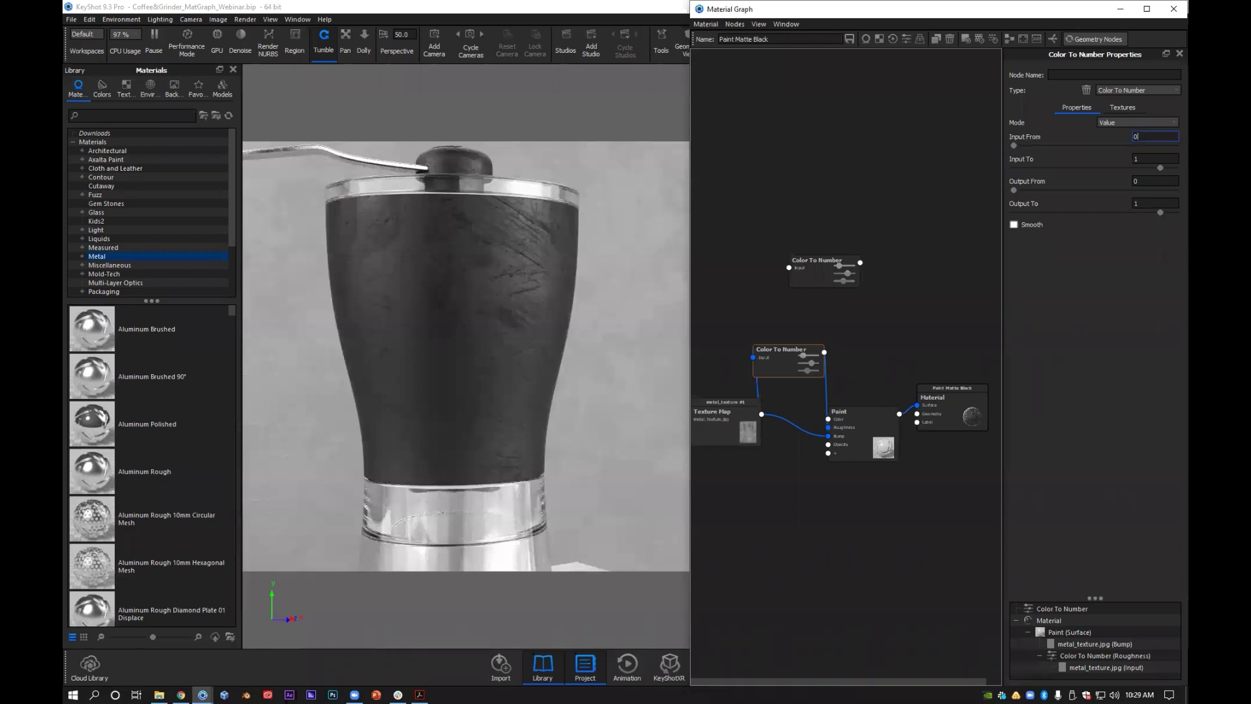
click(1135, 181)
key(Tab)
key(Tab)
click(807, 355)
key(c)
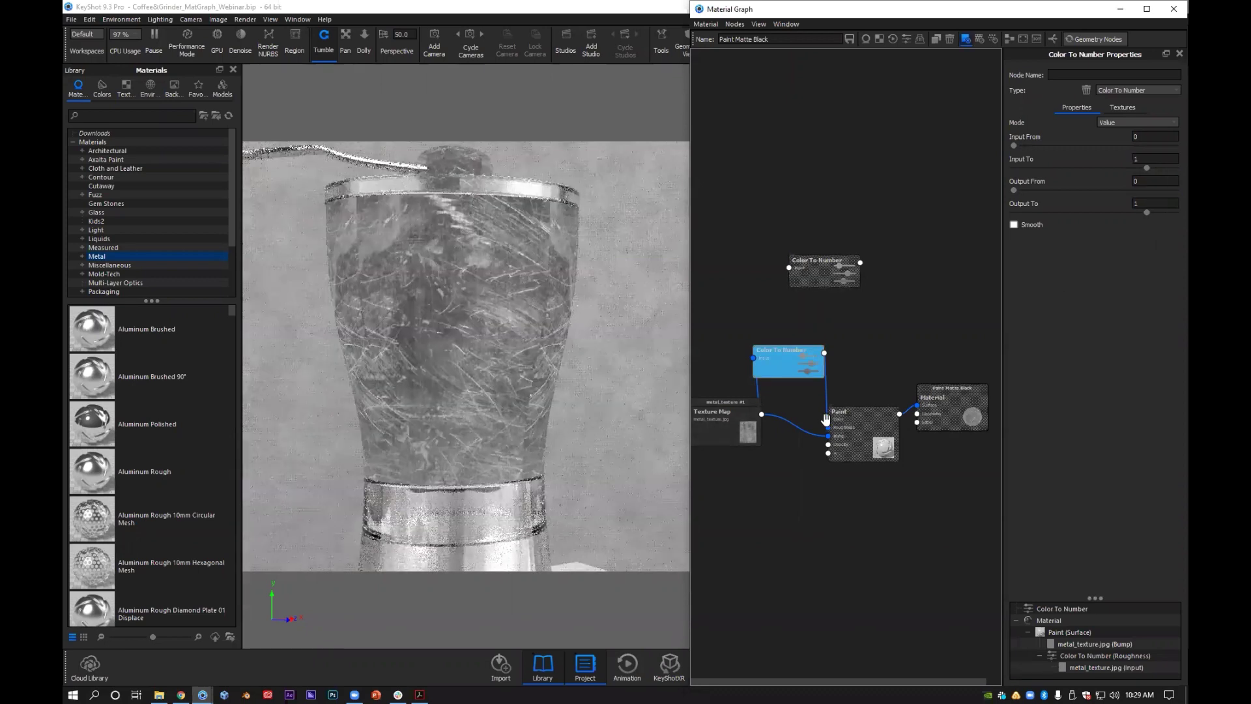
drag(847, 418, 873, 421)
drag(947, 413, 971, 365)
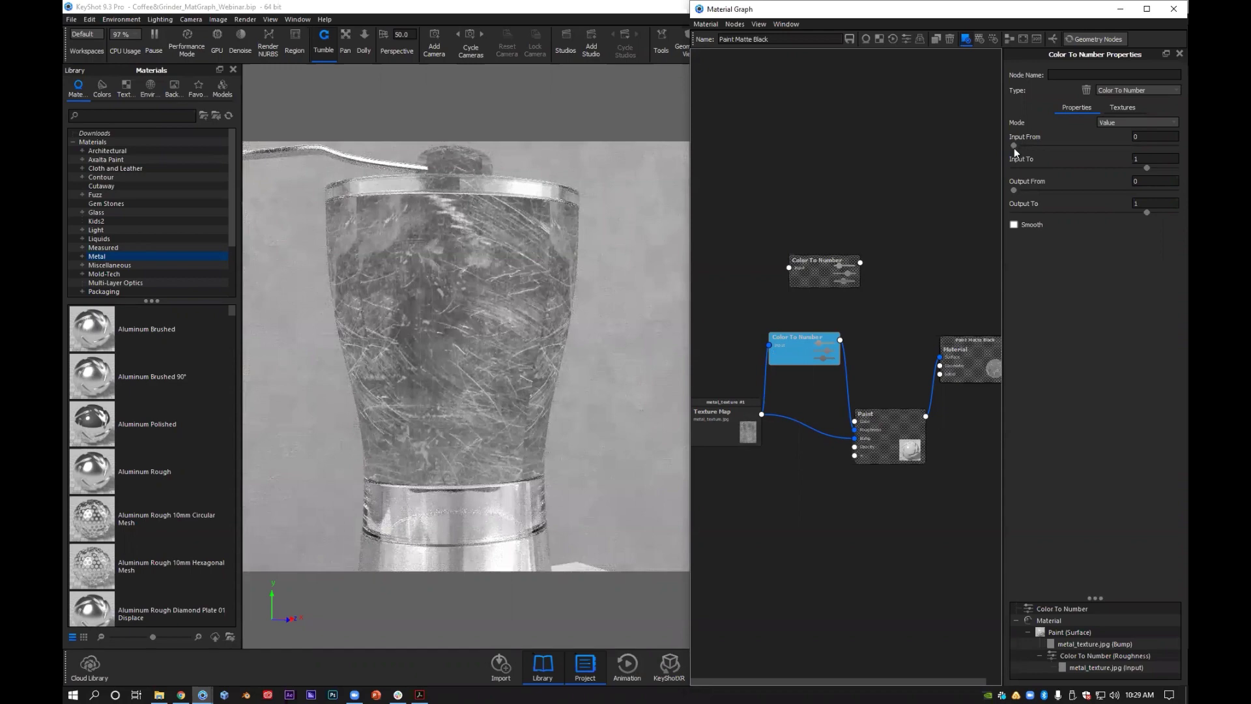
Step: Try an Output From value of 0.32 on the Color To Number node and return it to 0
drag(1014, 190, 1048, 190)
click(1066, 193)
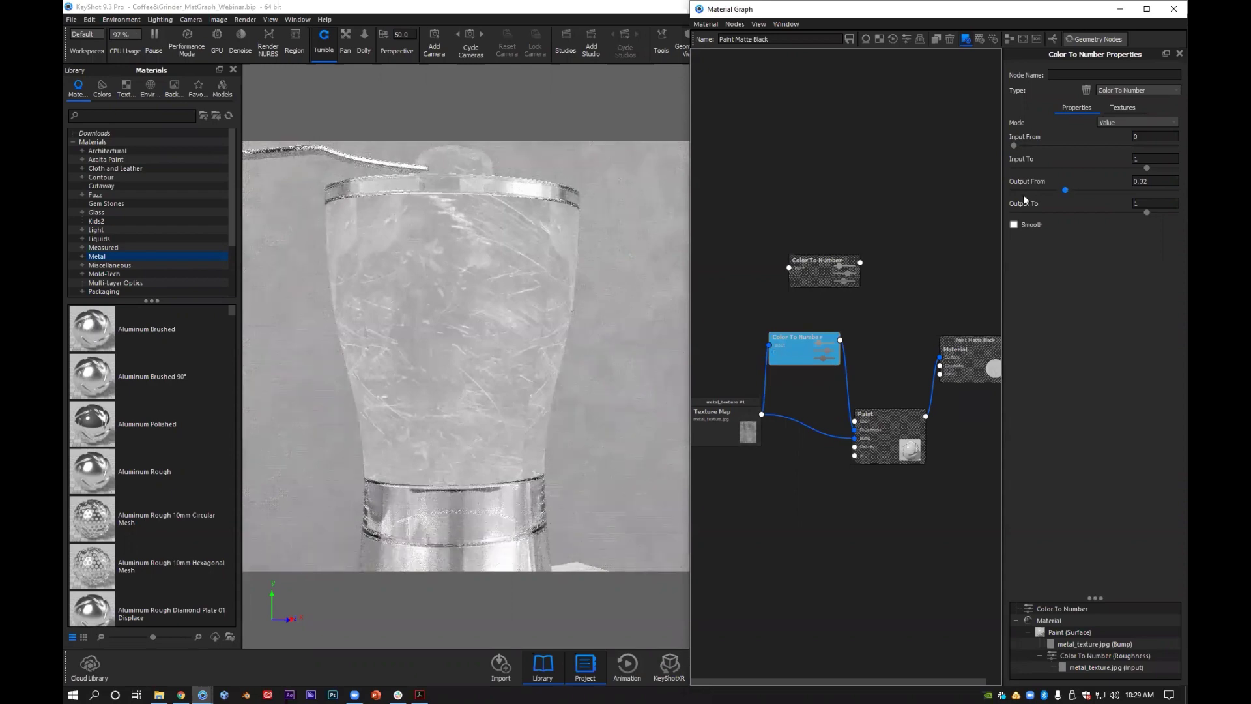
drag(1059, 194, 1010, 199)
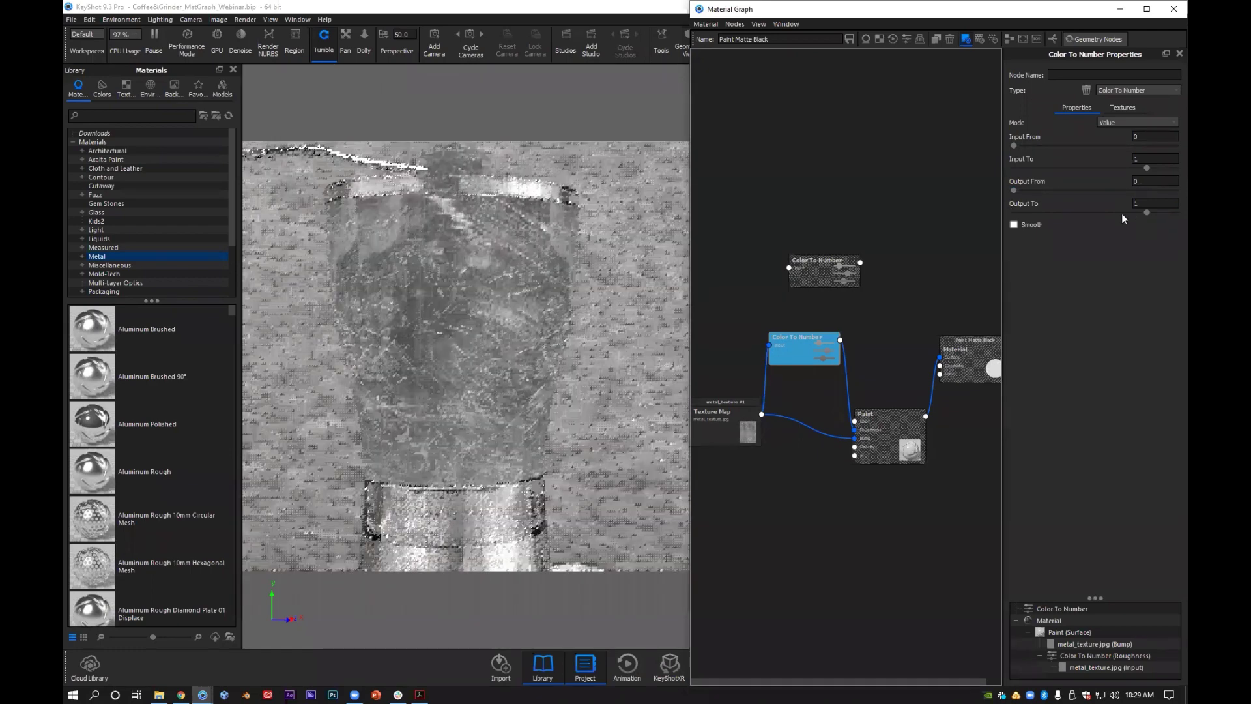
Step: Set the Color To Number node's Output To value to 0.242 and end the color preview
click(1122, 213)
click(1047, 212)
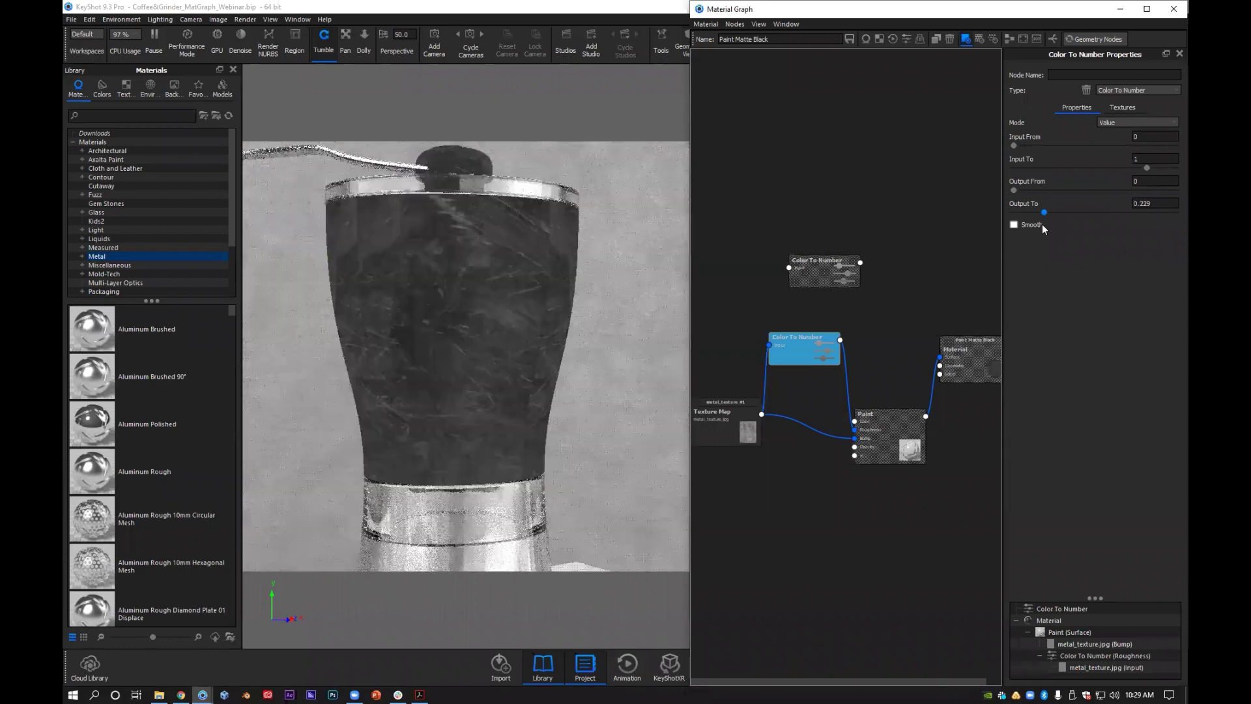
drag(1044, 224, 1046, 224)
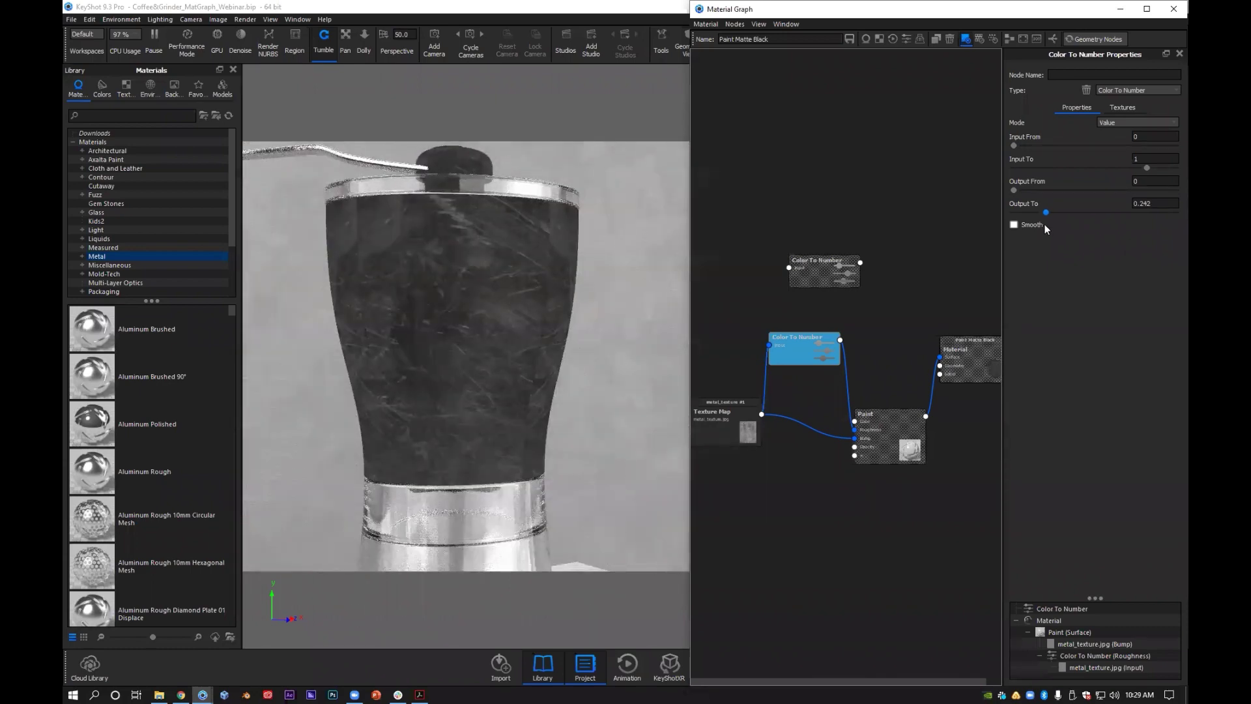
key(c)
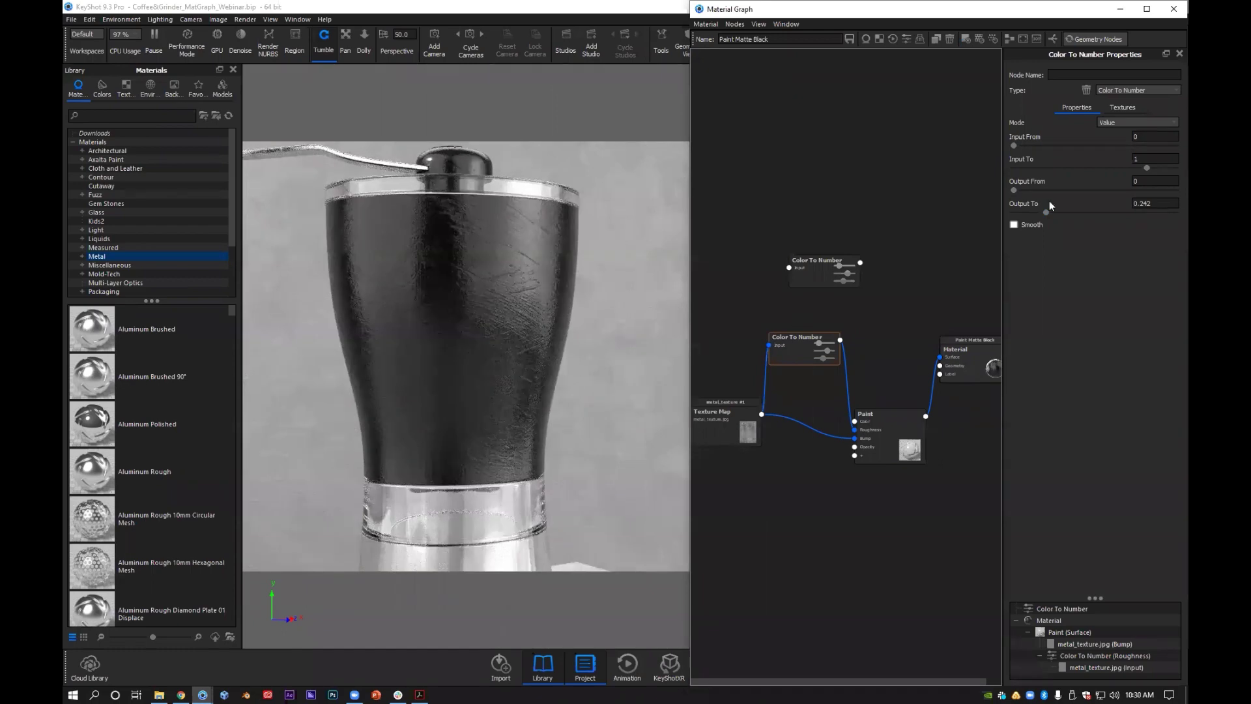
click(1014, 224)
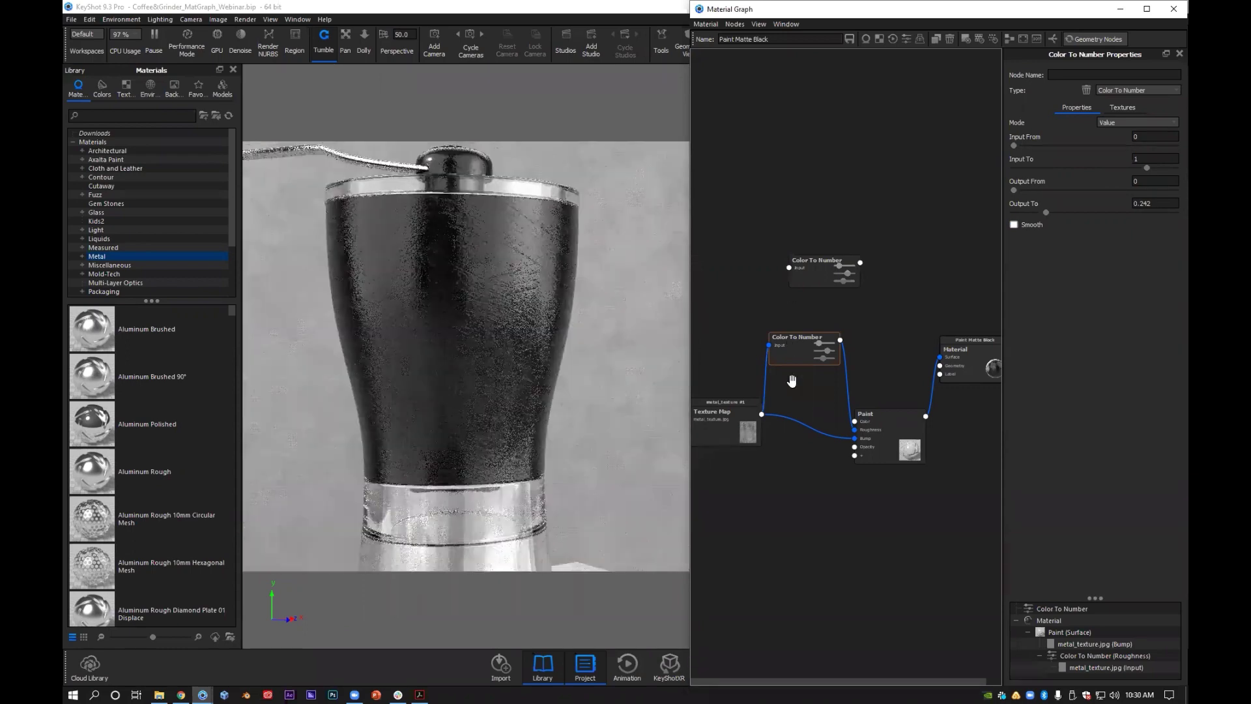
Step: Rearrange the metal_texture #1, Color To Number, Paint and Material nodes so the links between them are clearly separated
drag(739, 414, 851, 345)
drag(887, 448, 891, 418)
drag(960, 367, 986, 420)
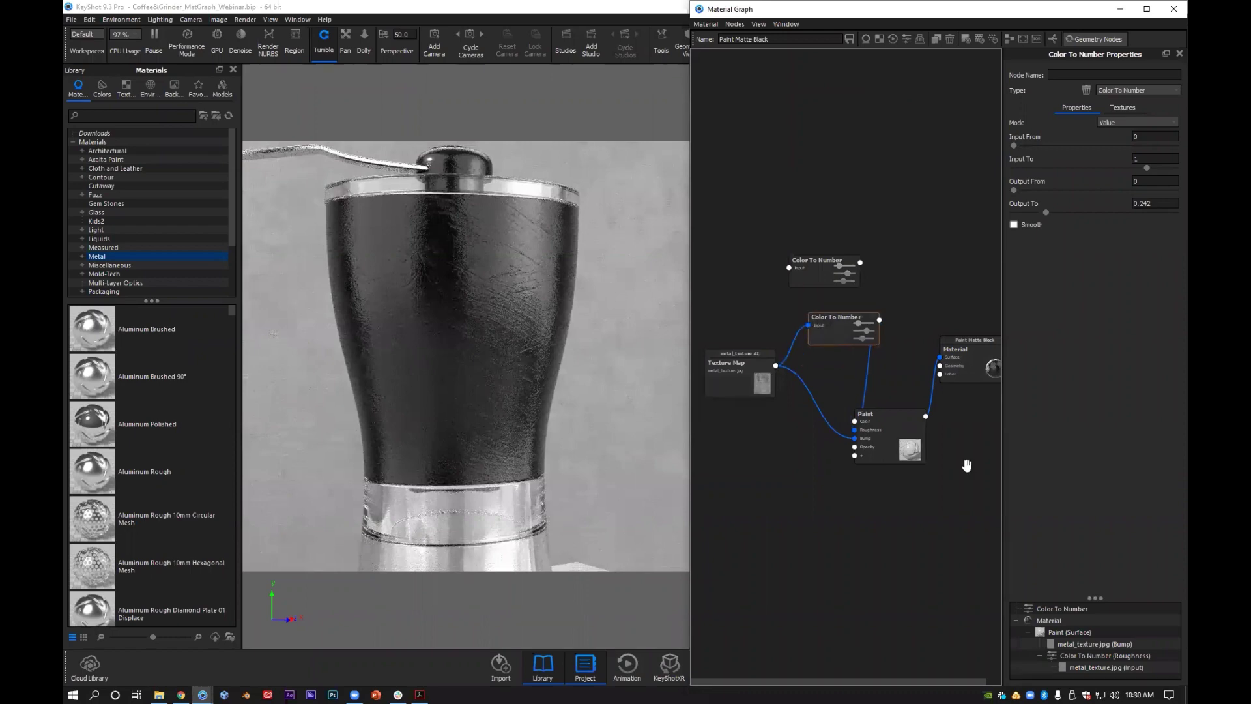
click(891, 490)
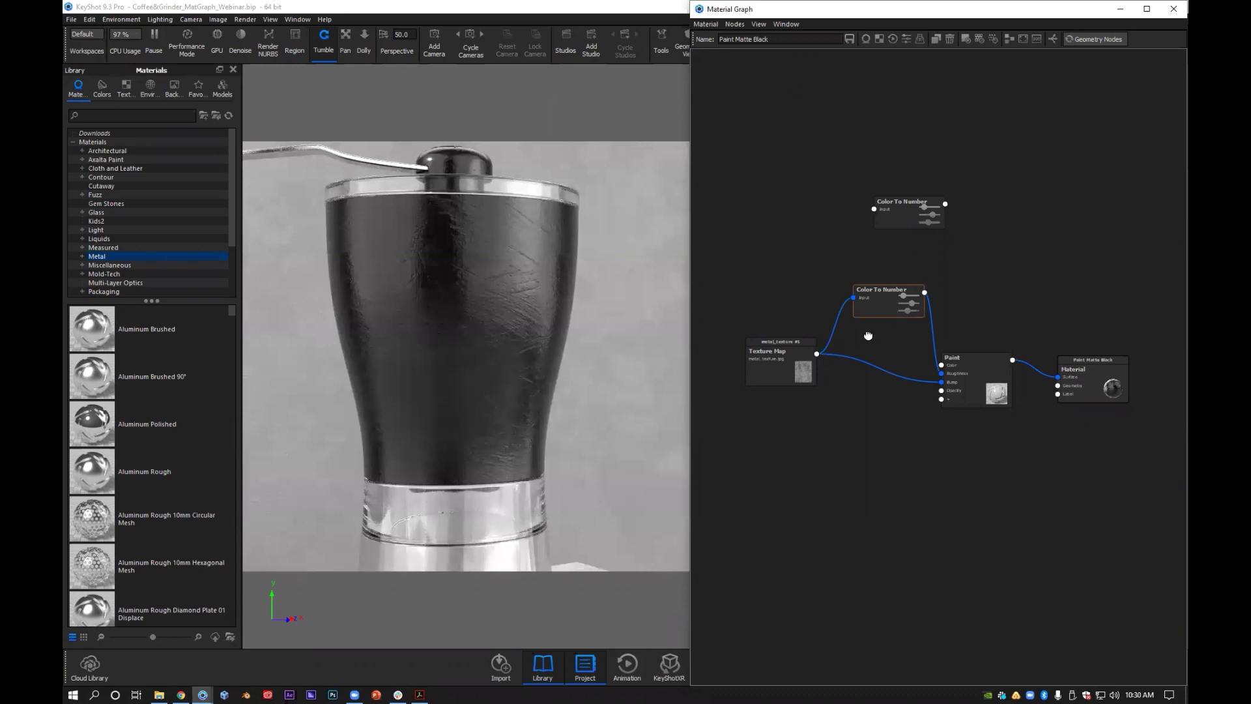
key(ctrl+z)
key(ctrl+z)
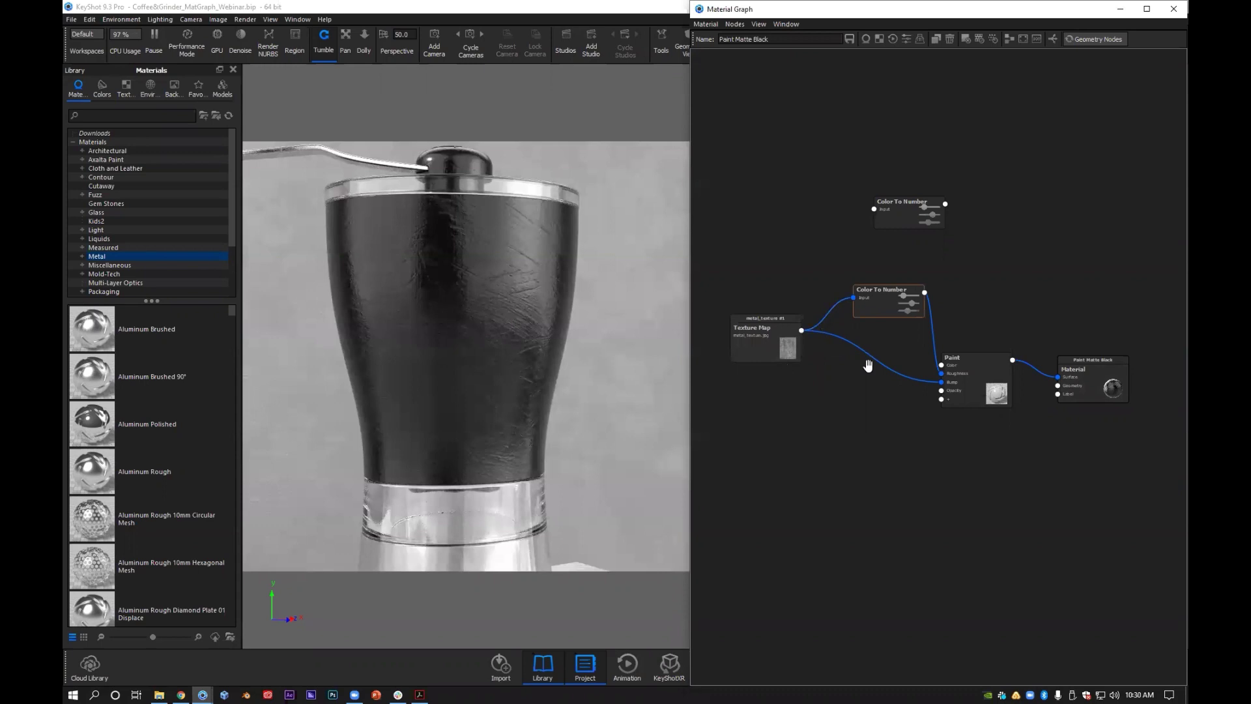
key(ctrl+z)
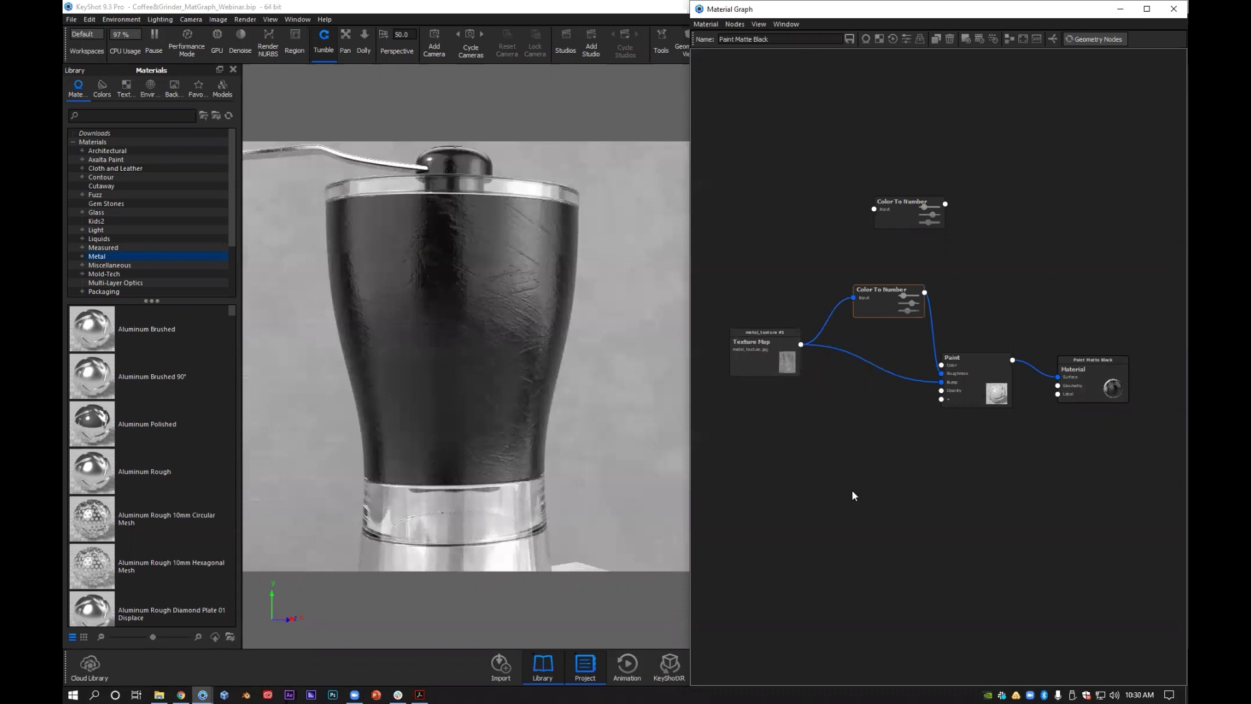
right_click(851, 490)
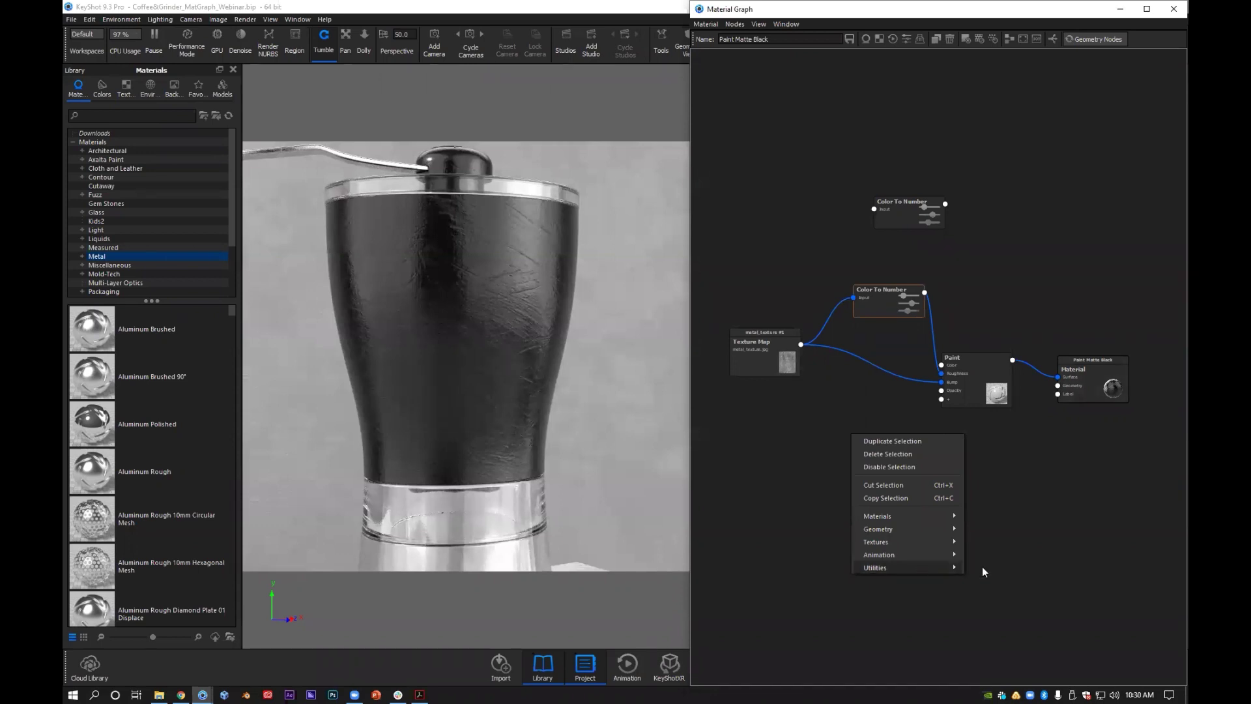
mouse_move(983, 566)
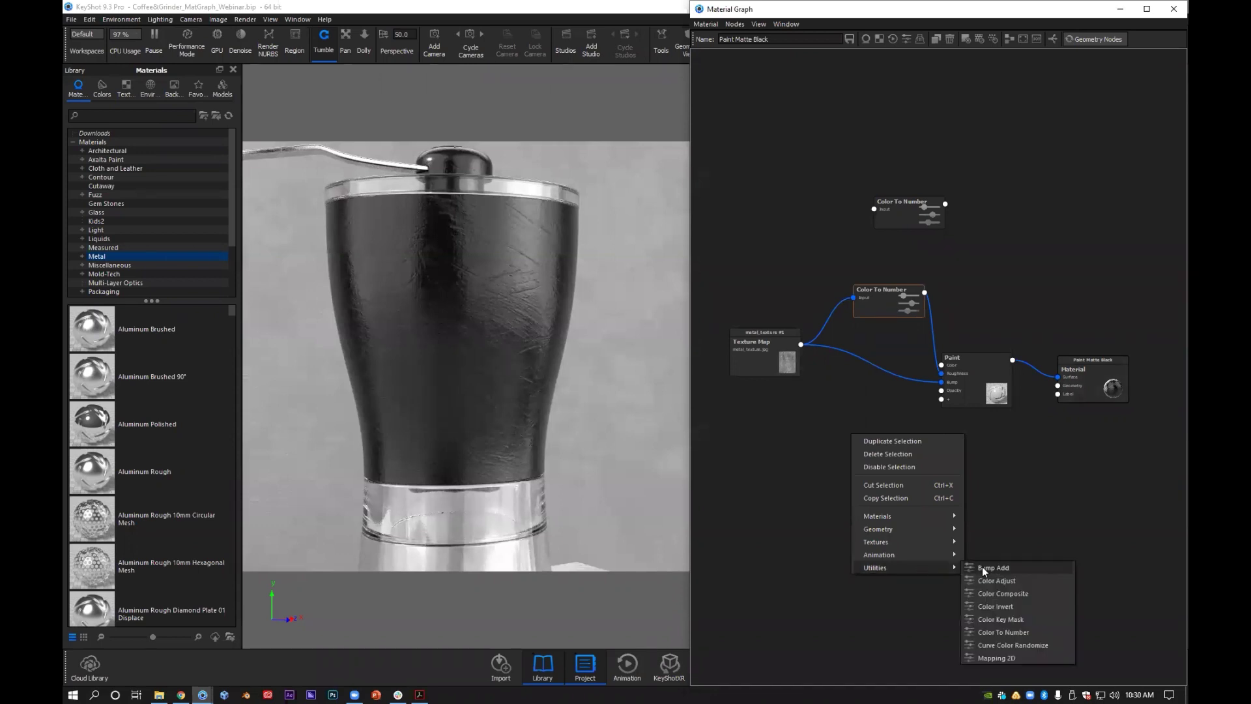
click(753, 104)
click(735, 24)
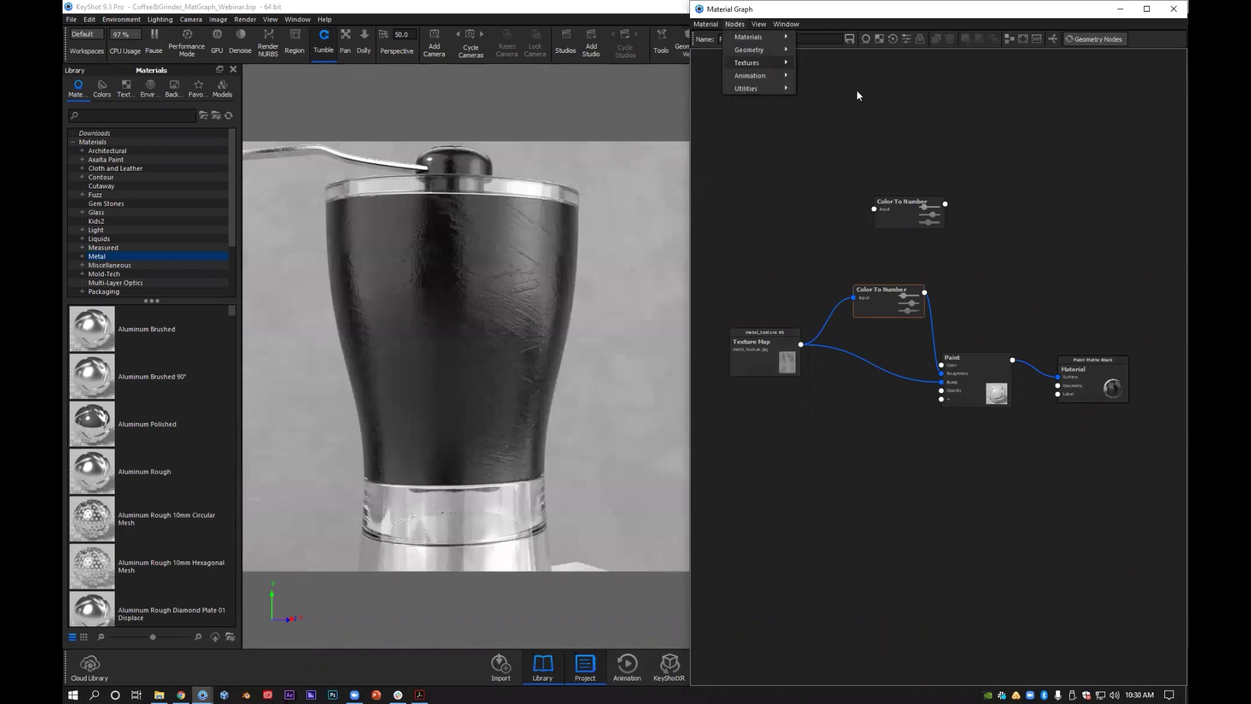
click(859, 362)
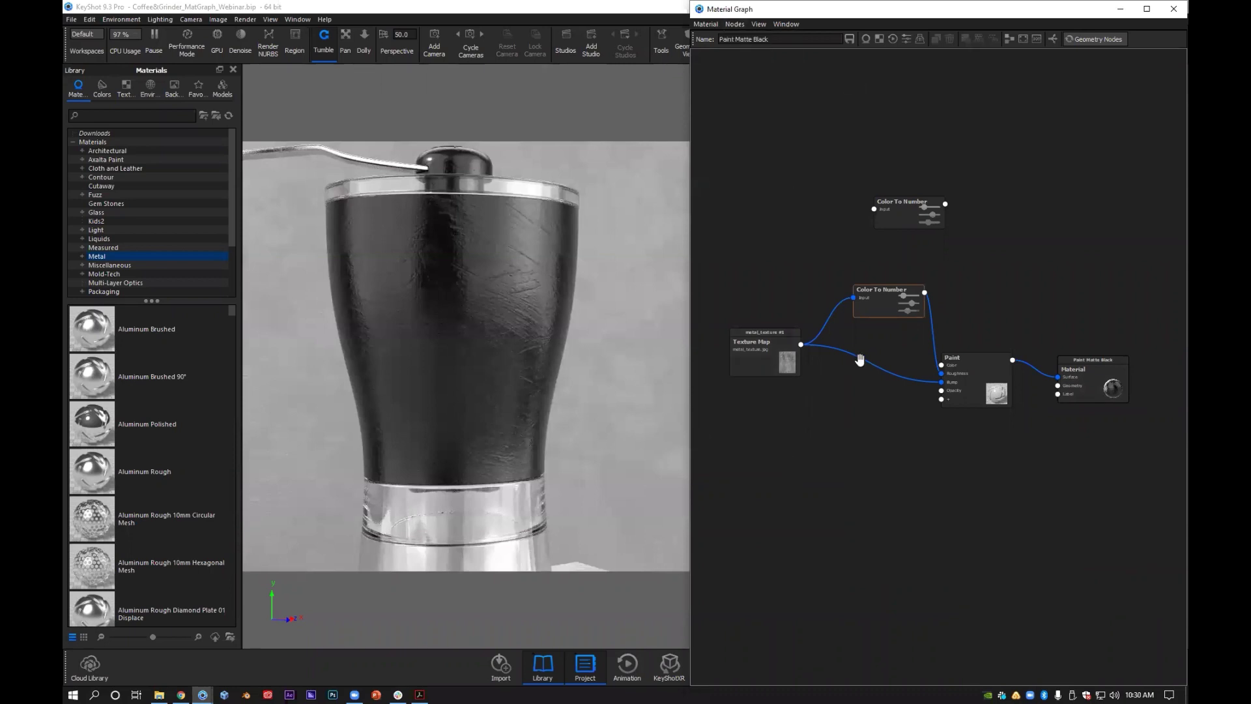
Step: Insert a Bump Add utility on the link between the metal_texture #1 map and the Paint node's Bump input
click(860, 360)
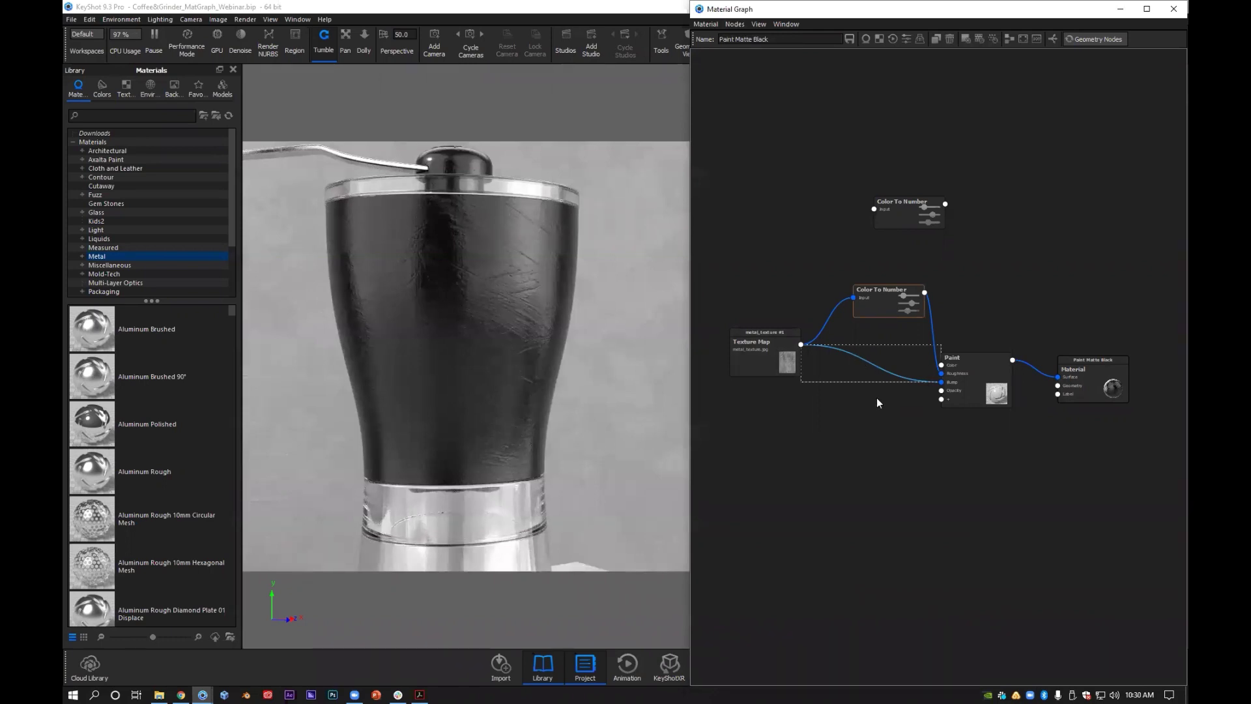
right_click(862, 361)
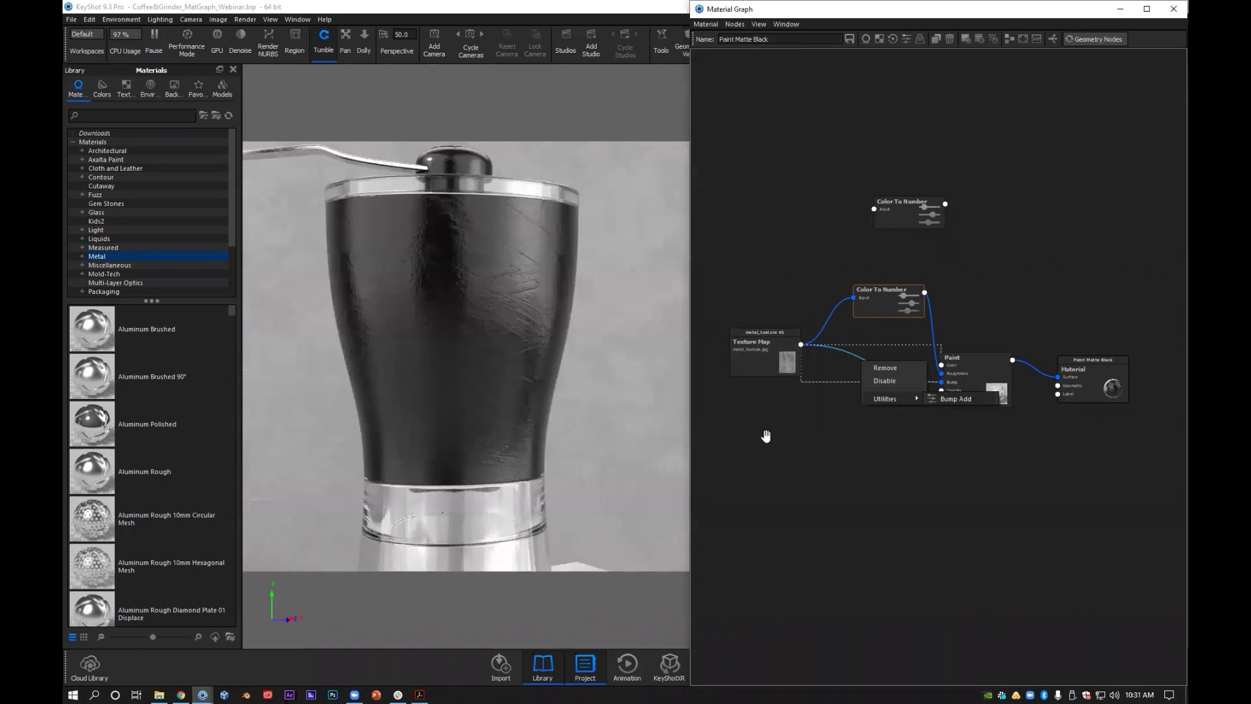
click(954, 398)
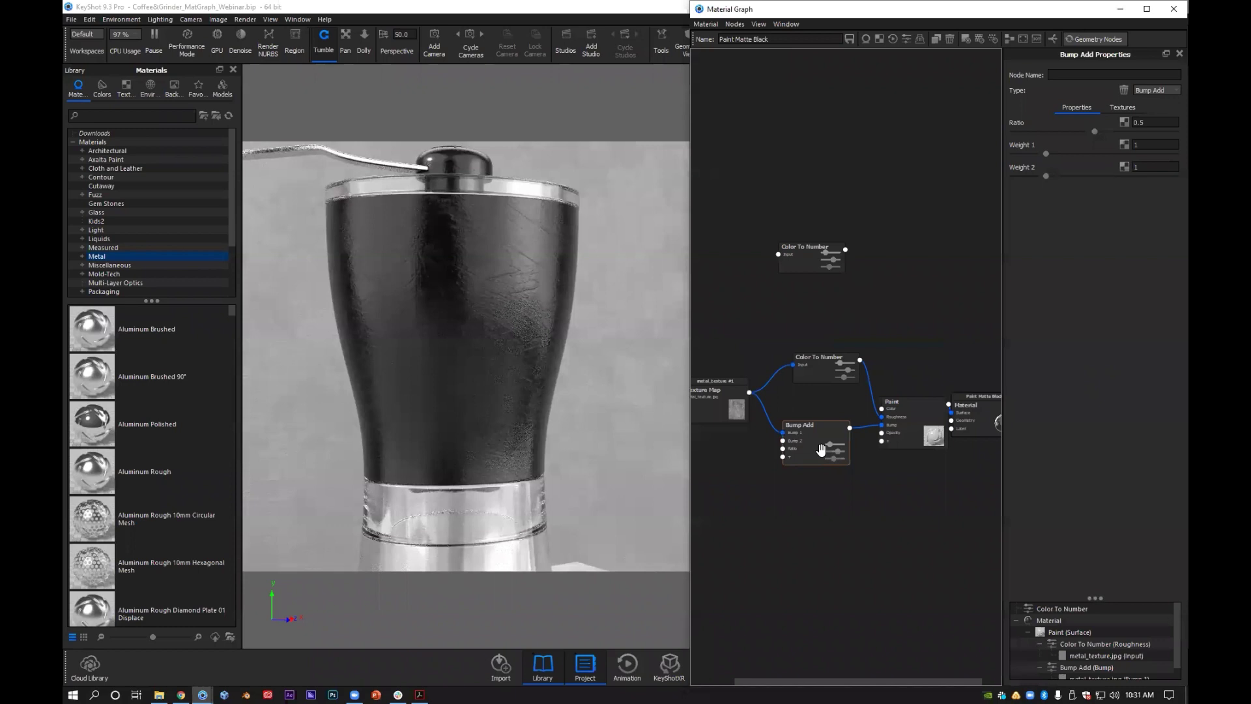
Step: Add a Noise (Texture) node, connect it to the Bump Add node's Bump 2 input, and place it beside that node
scroll(821, 450, down, 1)
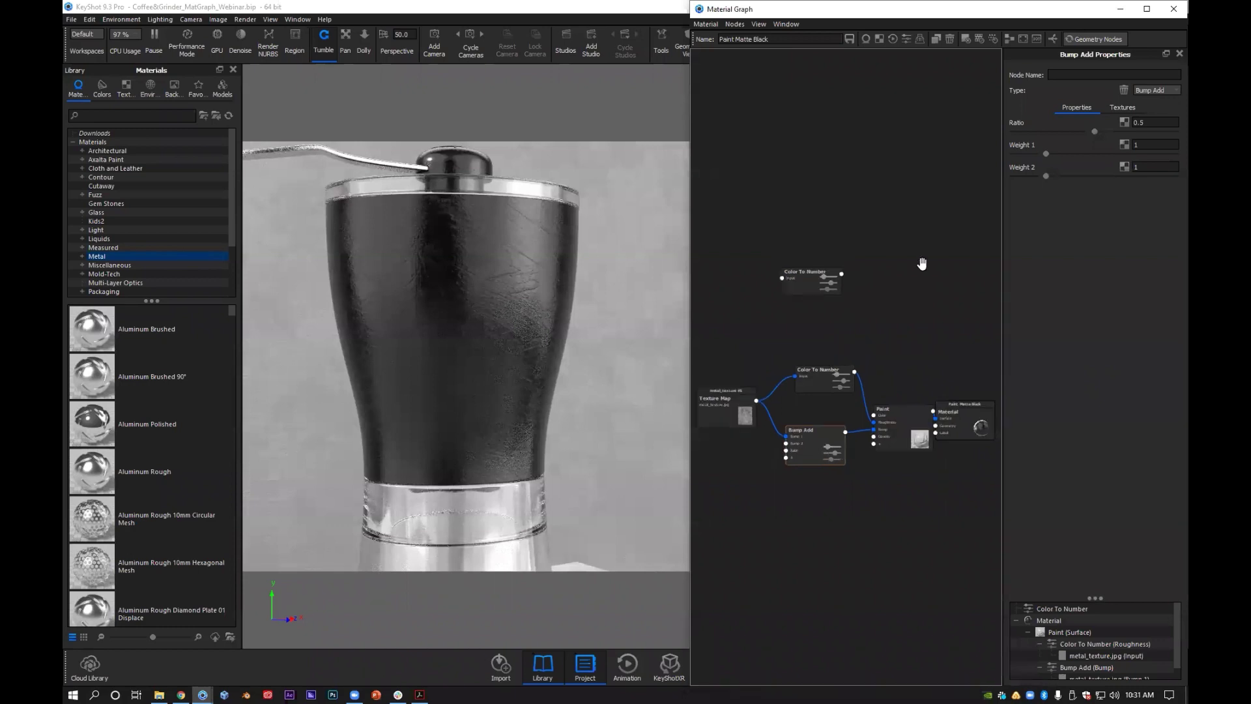
scroll(730, 375, up, 3)
middle_drag(898, 568, 931, 568)
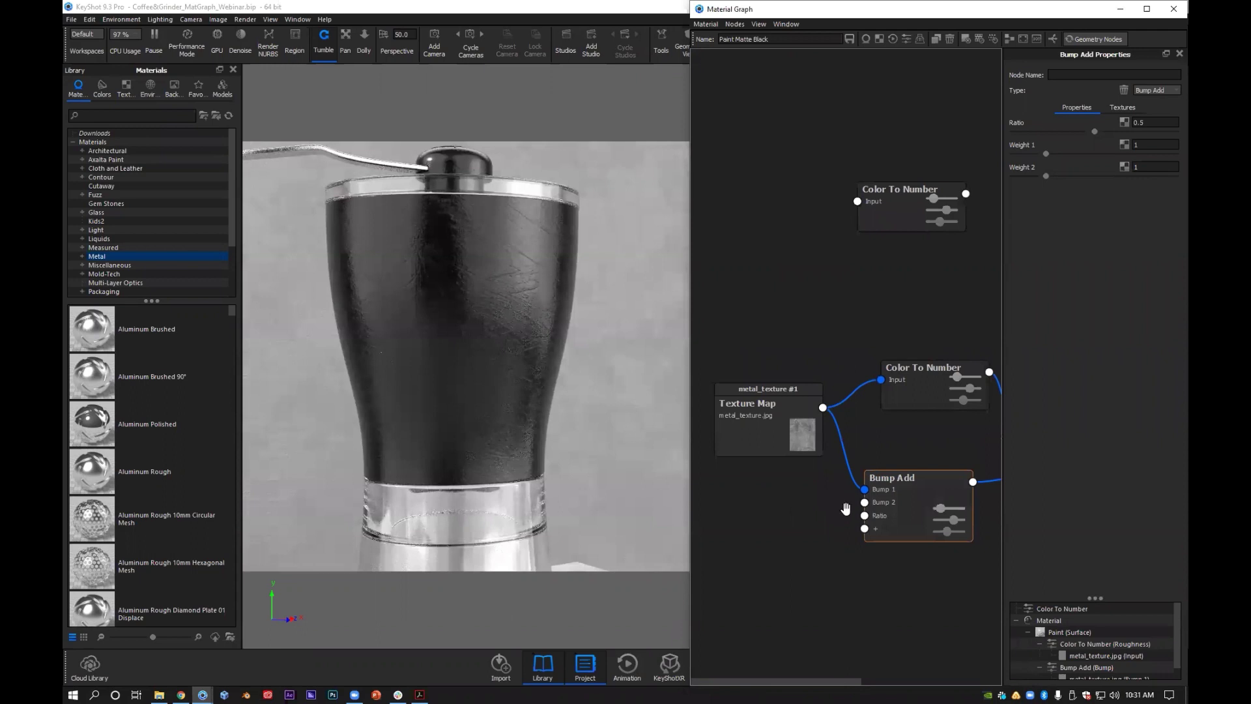
right_click(807, 638)
mouse_move(841, 630)
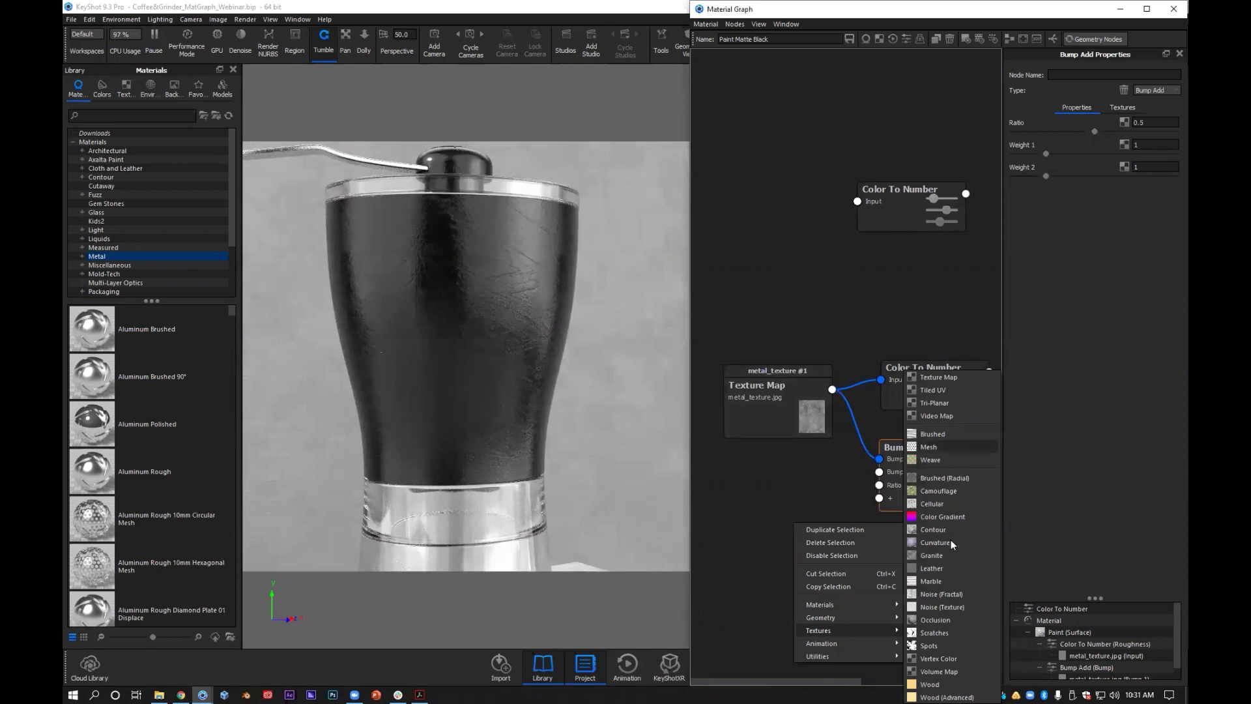
click(943, 606)
drag(798, 550, 879, 471)
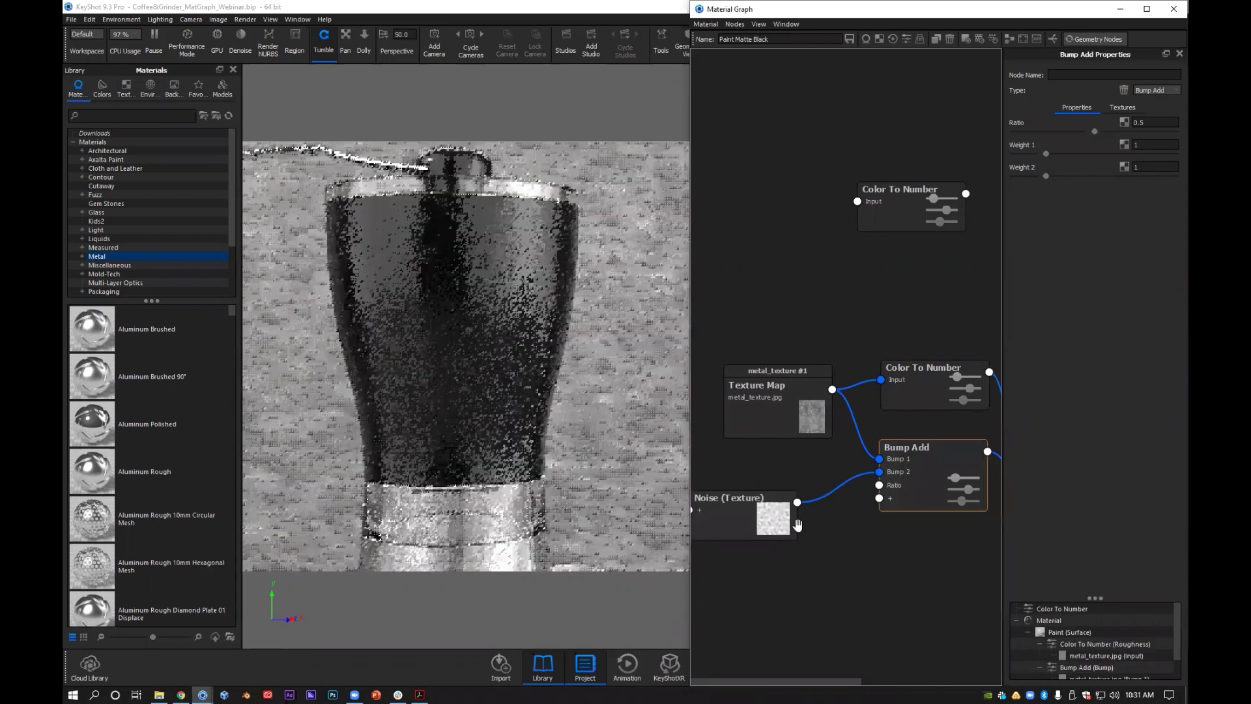
drag(797, 522, 837, 520)
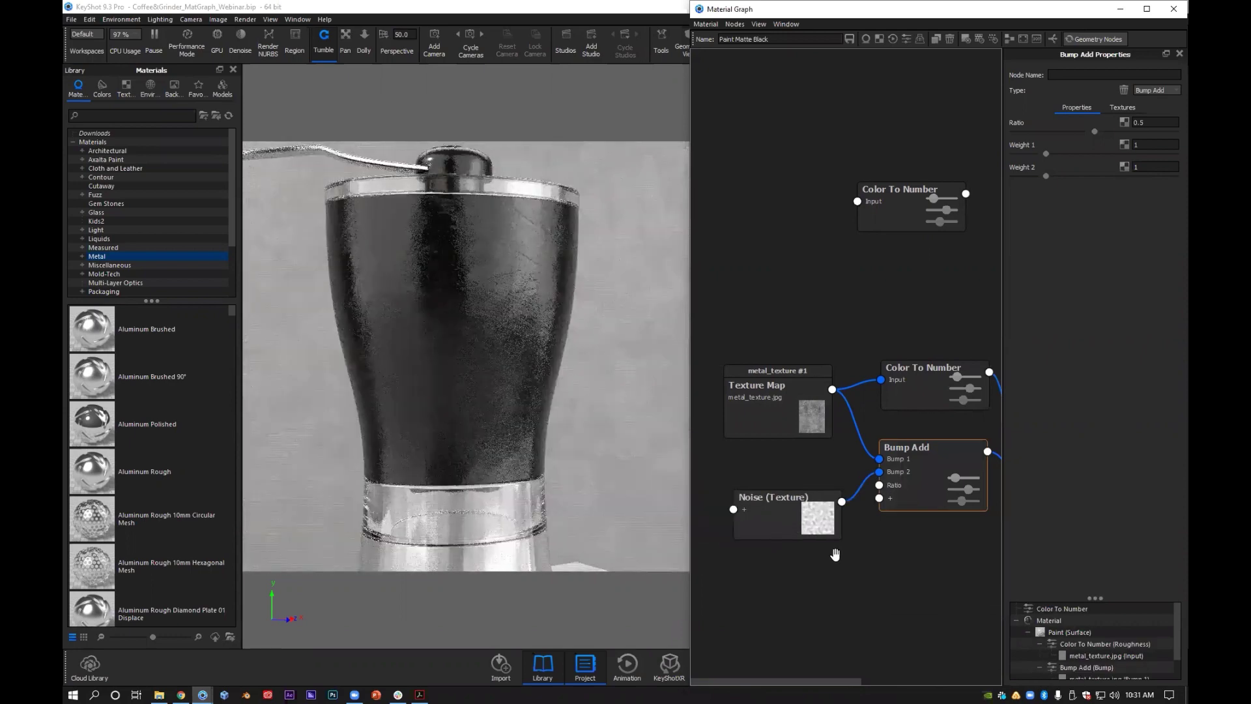
Step: Preview the Noise (Texture) node on the grinder, and set its Scale to 0.146 in and Bump Height to 0.191
key(c)
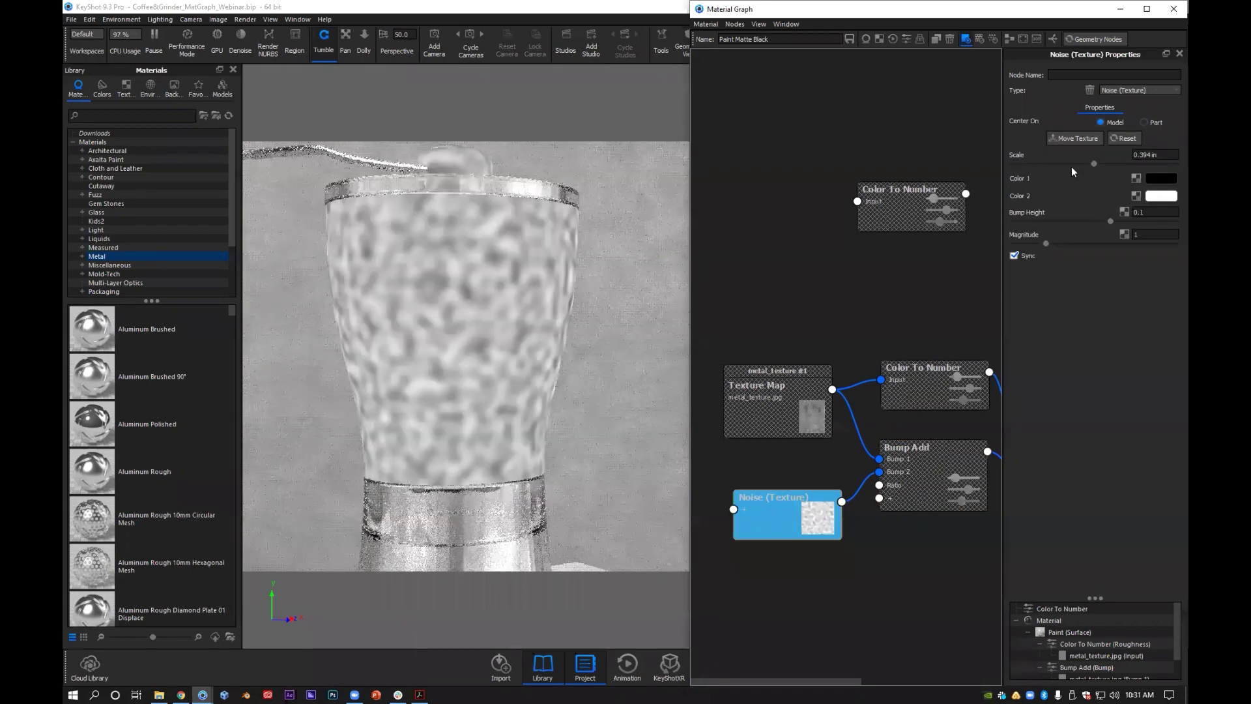
click(1049, 165)
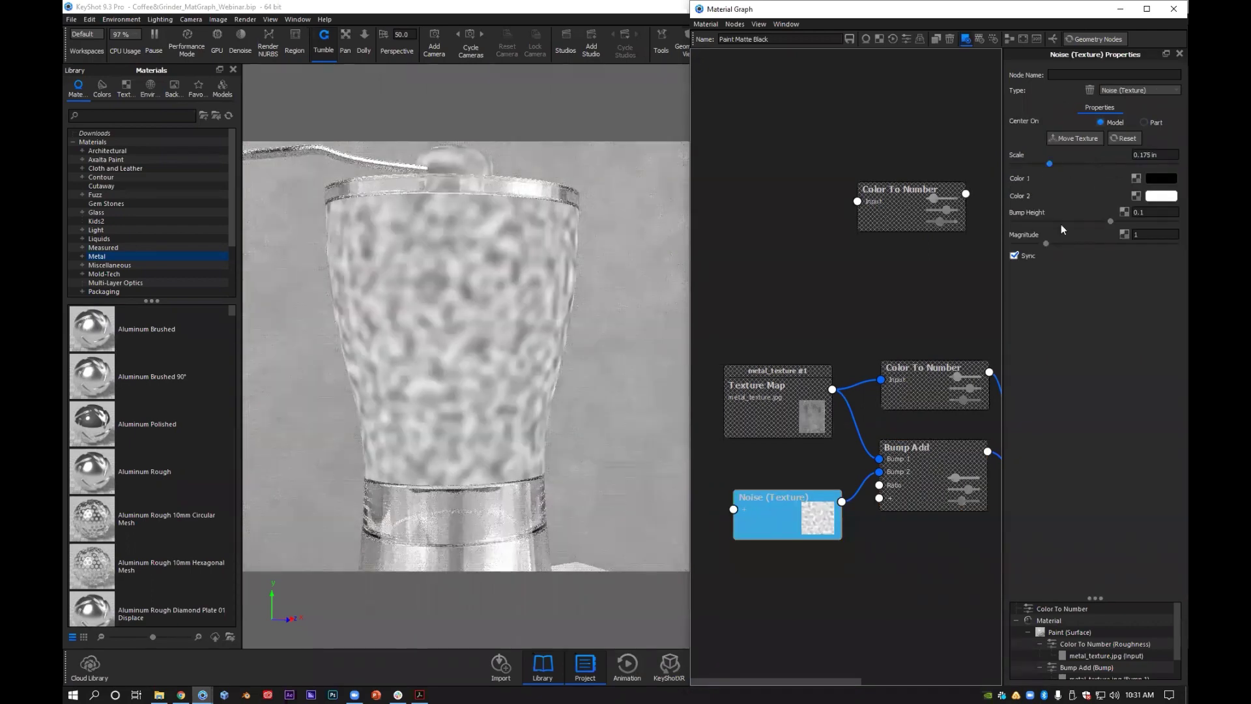
click(1126, 225)
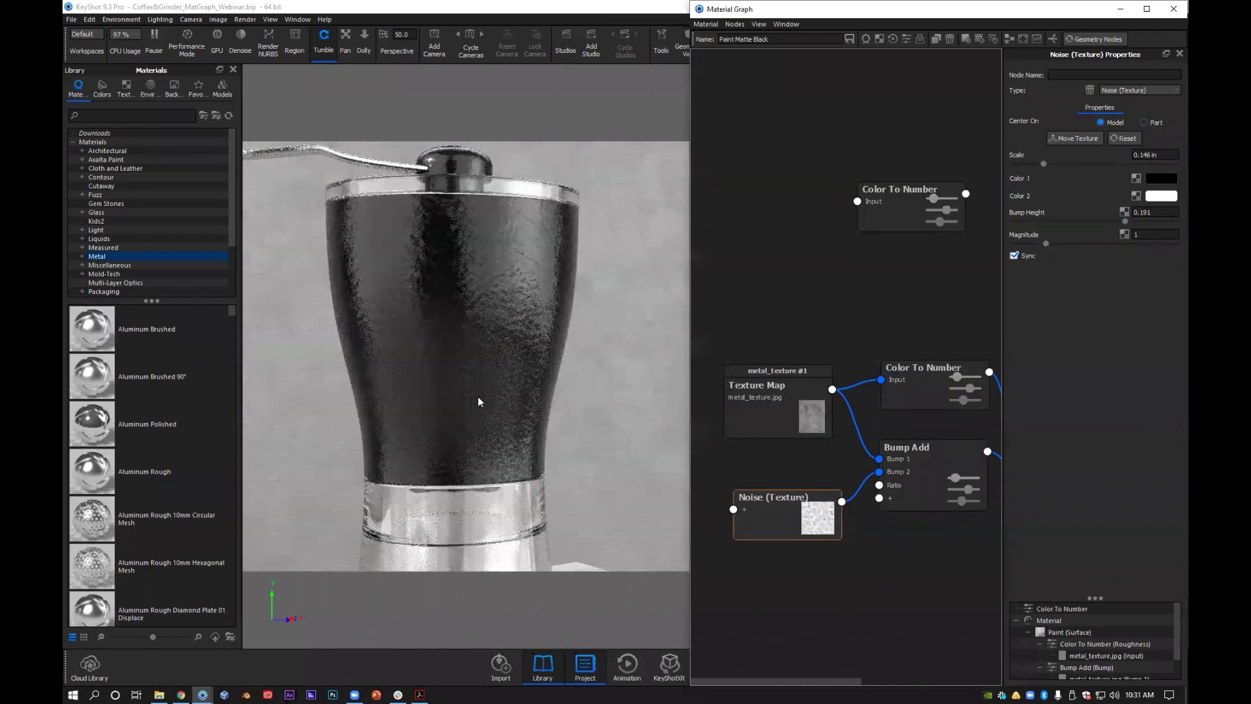
Step: Set the Noise (Texture) Scale to 0.0598 in and rearrange the Bump Add, Noise (Texture) and metal_texture #1 nodes
click(1024, 163)
key(Left)
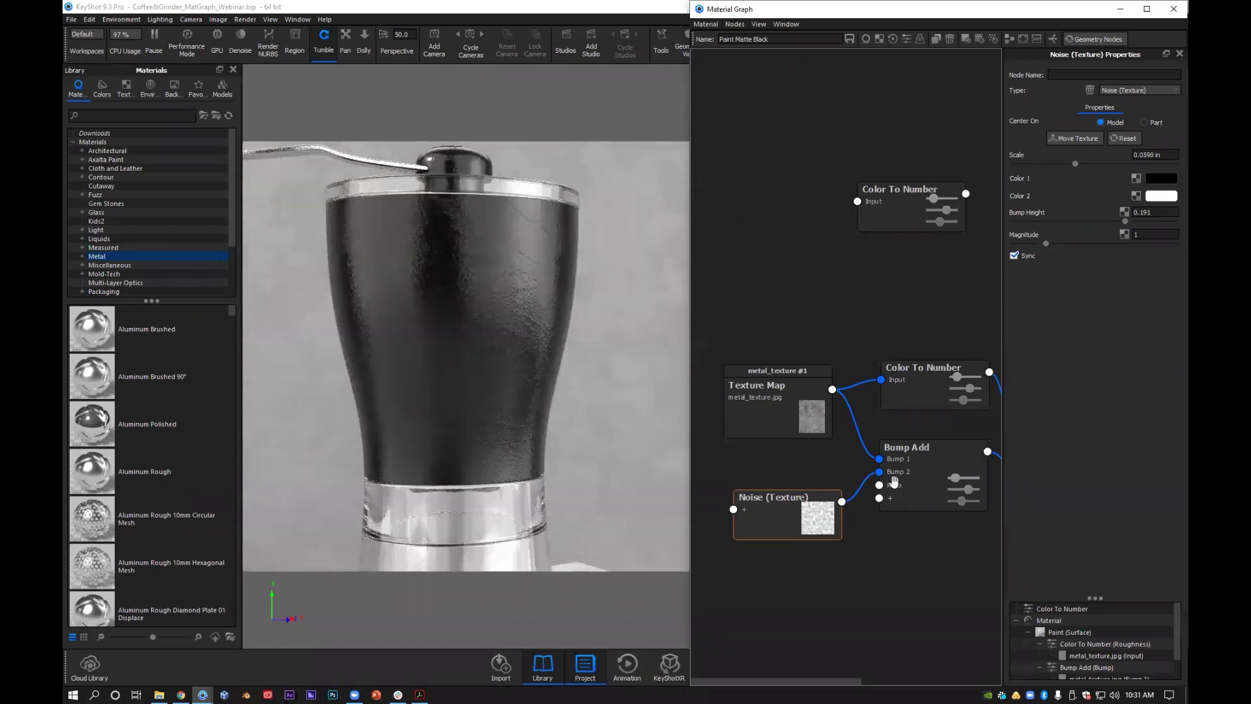
mouse_move(926, 466)
mouse_down()
mouse_move(907, 477)
mouse_move(924, 479)
mouse_up()
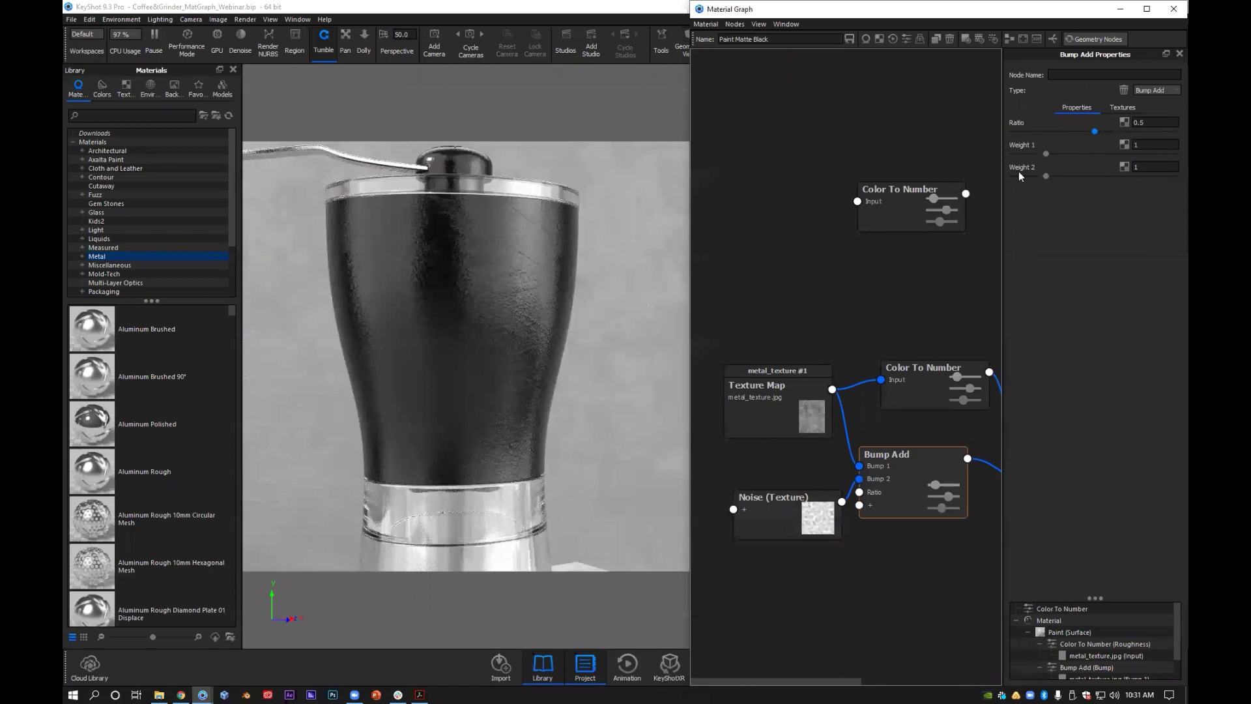
drag(768, 509, 745, 500)
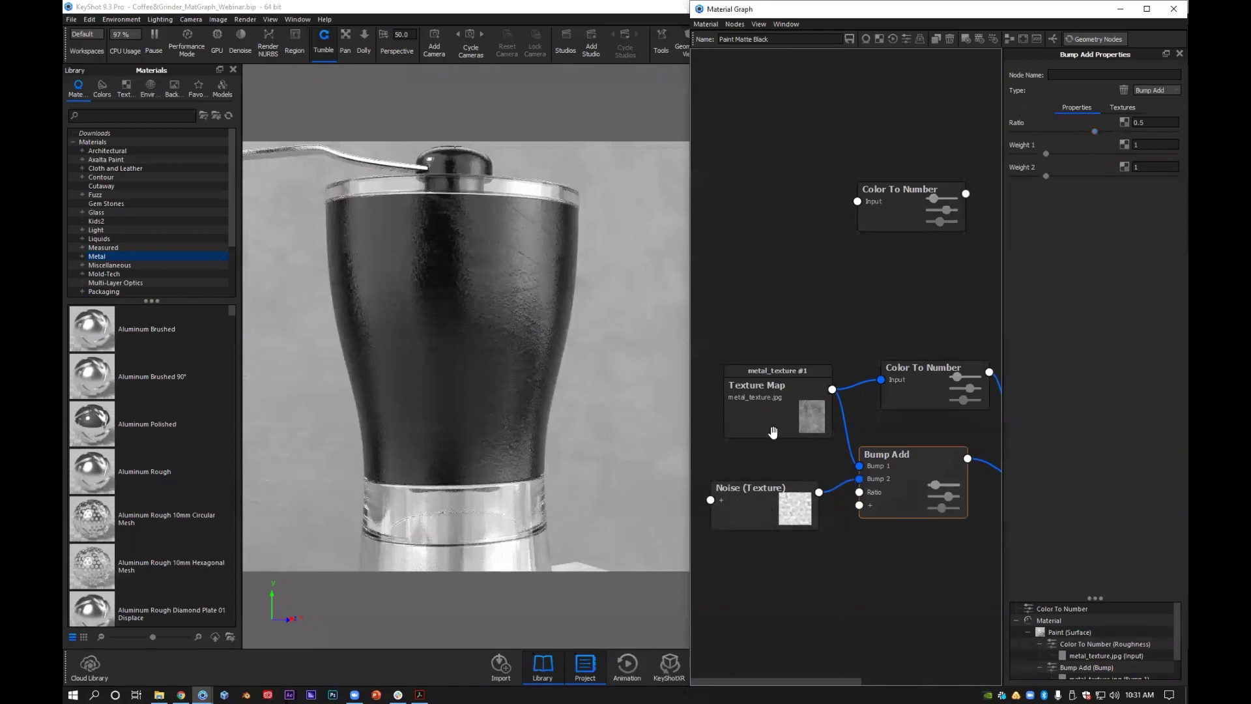
drag(773, 433, 758, 430)
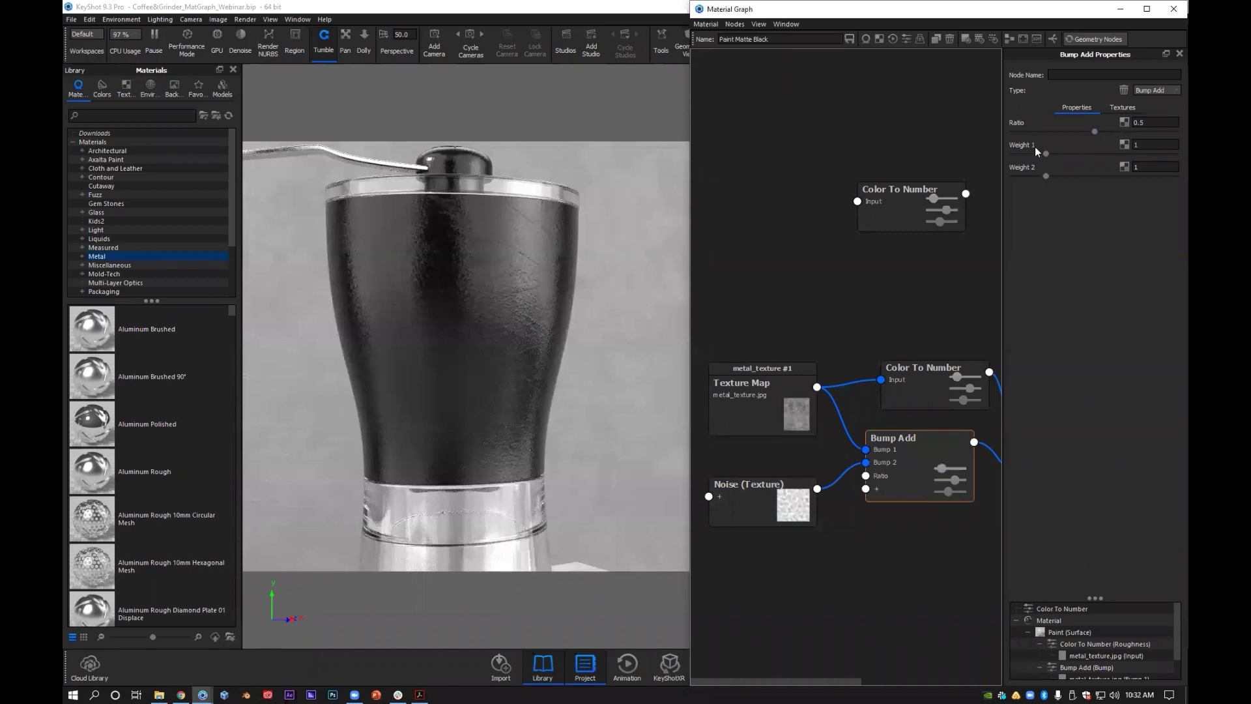
drag(754, 425, 778, 435)
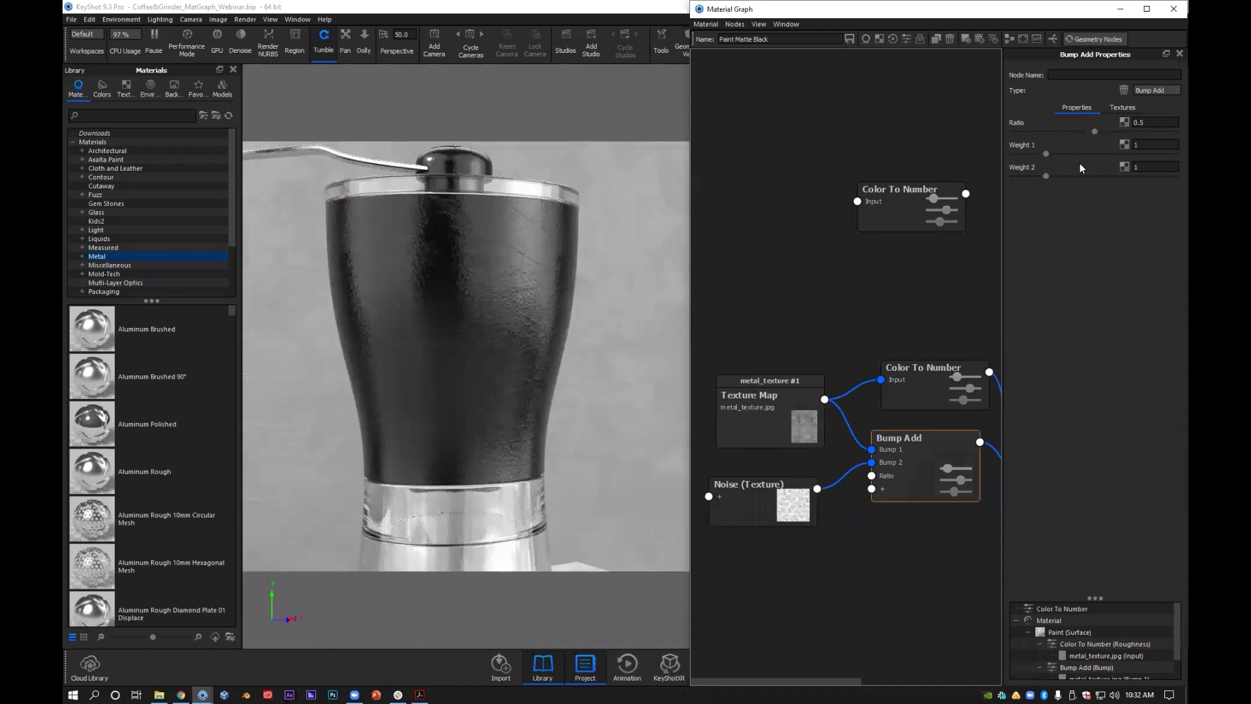
Step: Adjust the Bump Add node's balance between both bumps, setting Weight 1 to 1.675 and Weight 2 to 1.545
click(1118, 156)
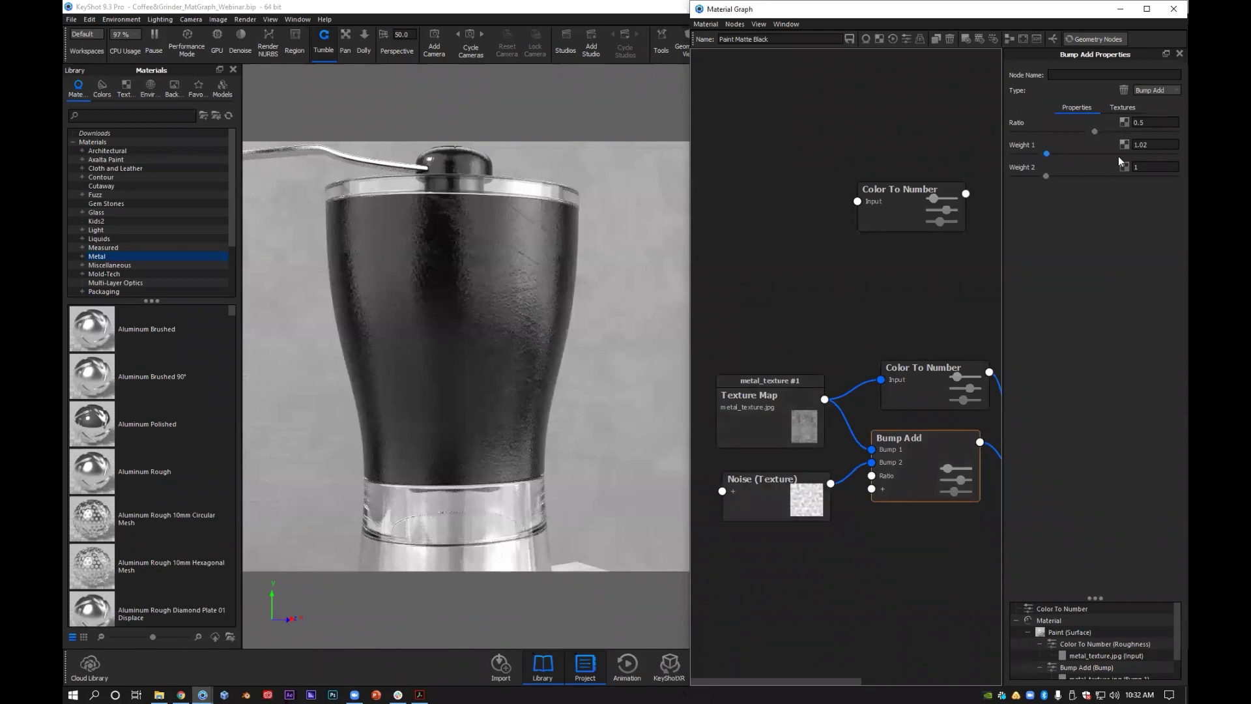
click(1118, 154)
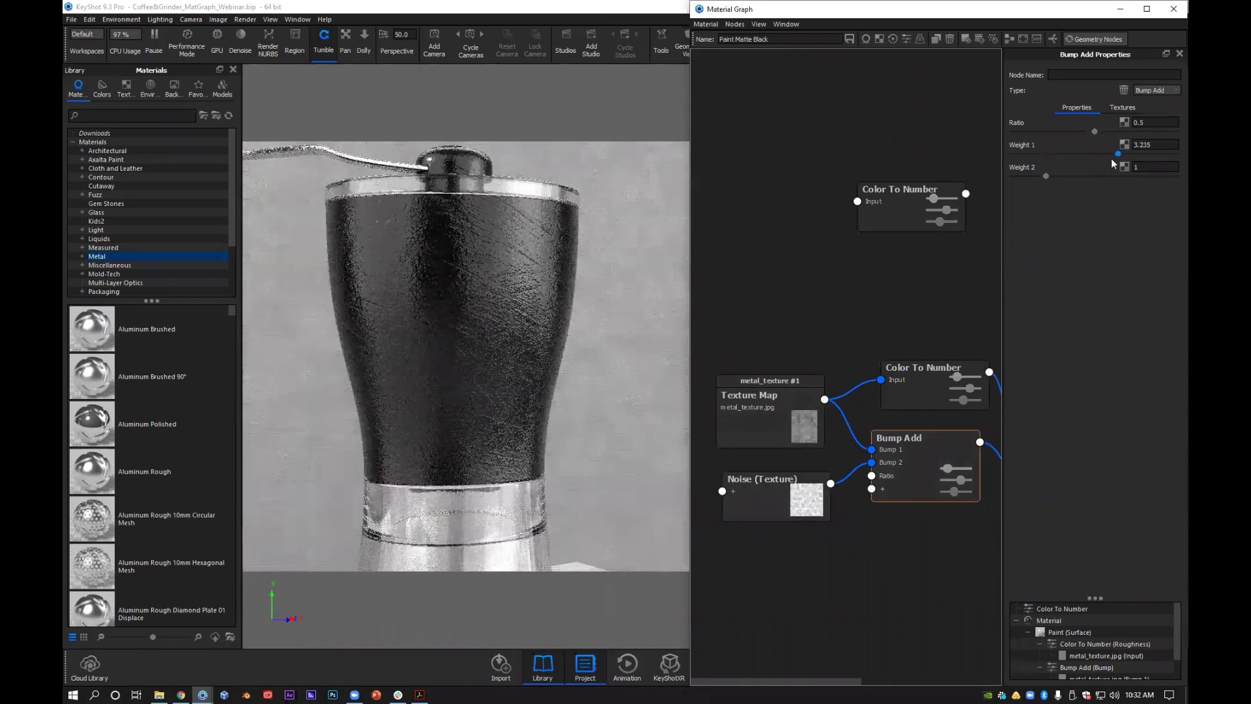
drag(1111, 158, 1034, 159)
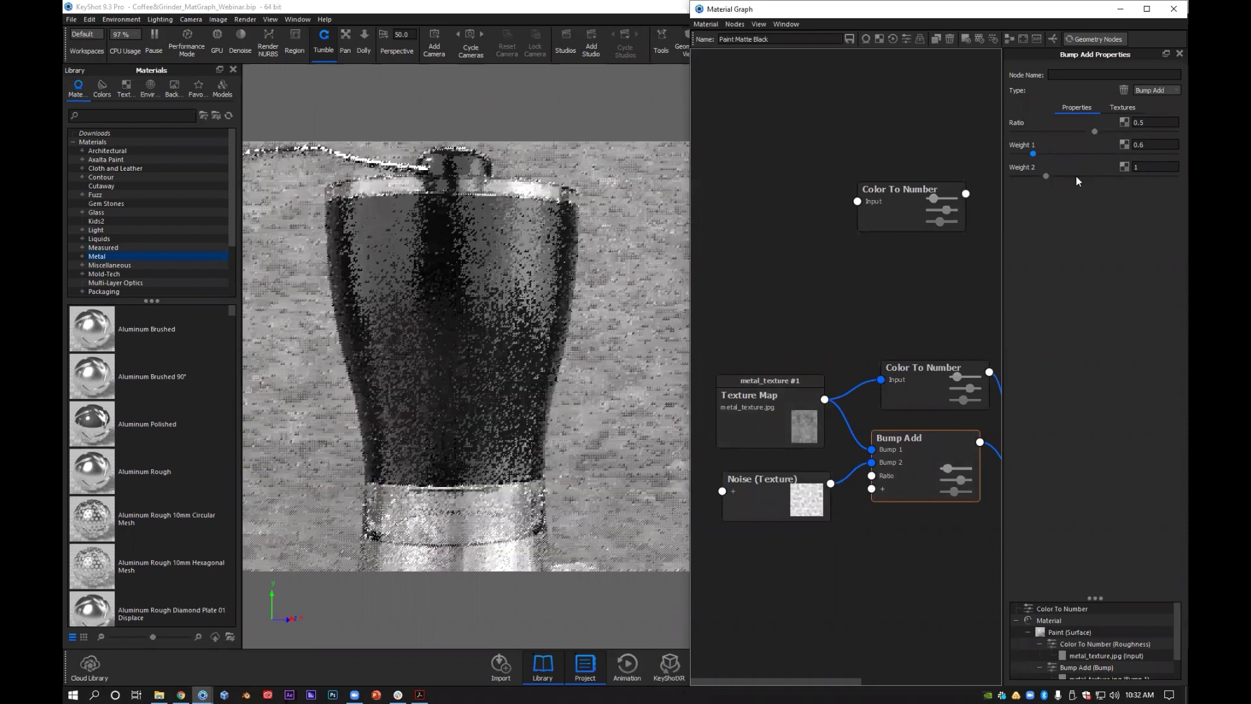
click(1075, 176)
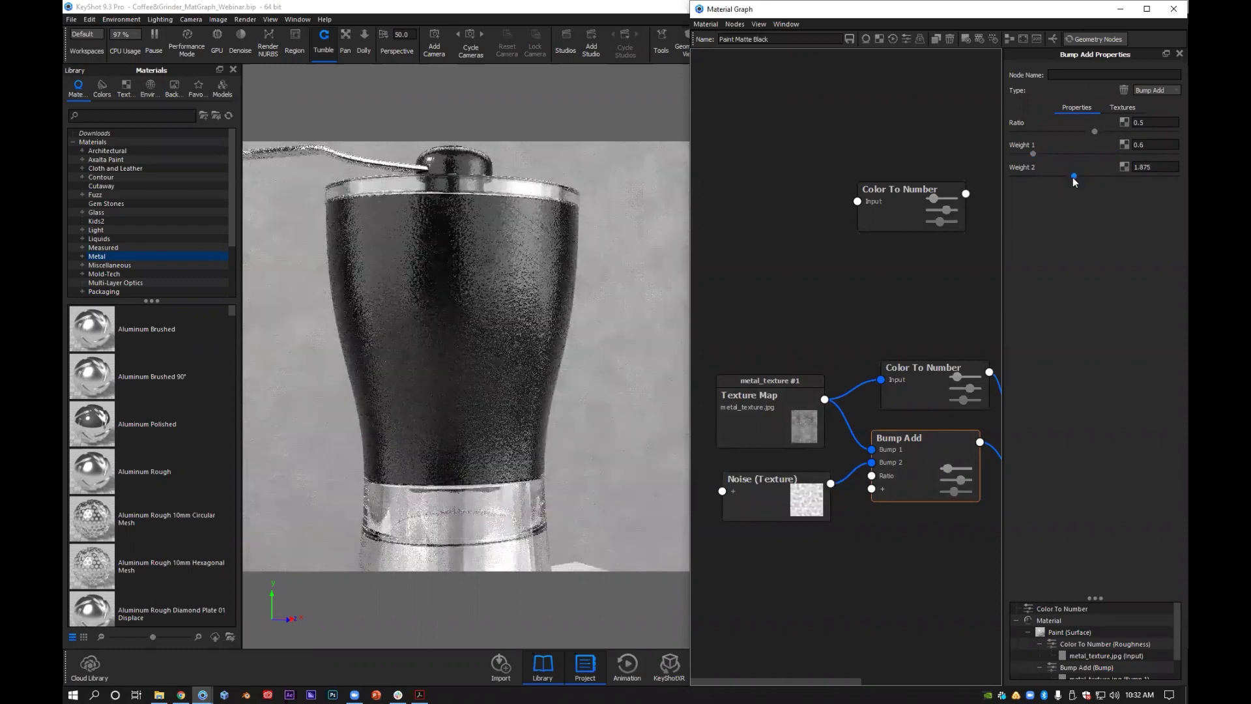
drag(1034, 154, 1070, 154)
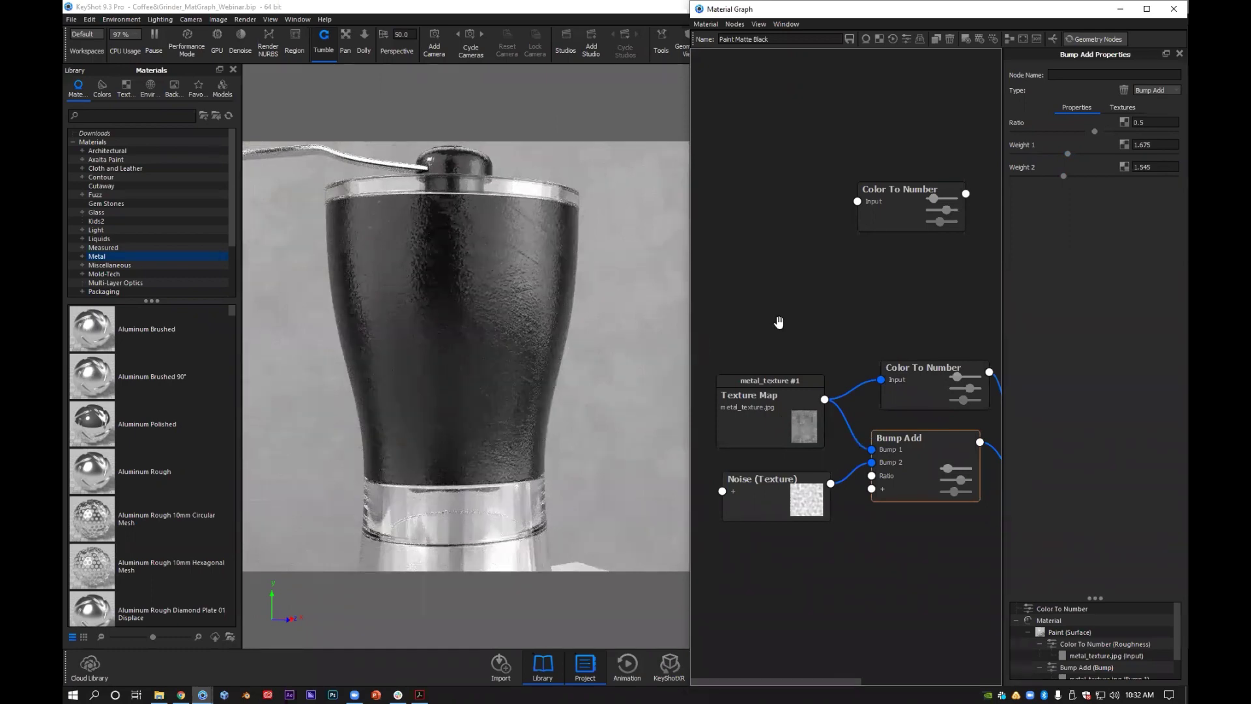
Step: Move the metal_texture #1, connected Color To Number, Bump Add and Noise (Texture) nodes upward, leaving free space beneath them
drag(782, 420, 779, 322)
drag(946, 385, 946, 305)
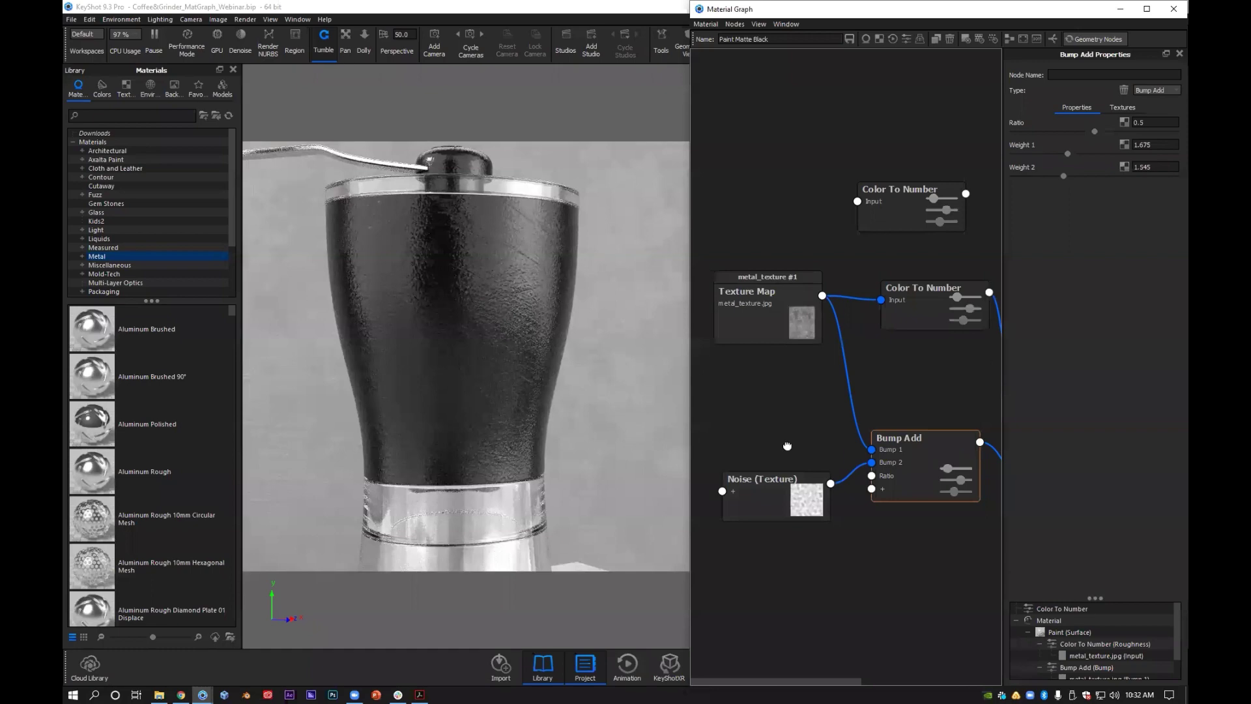
drag(925, 456, 936, 392)
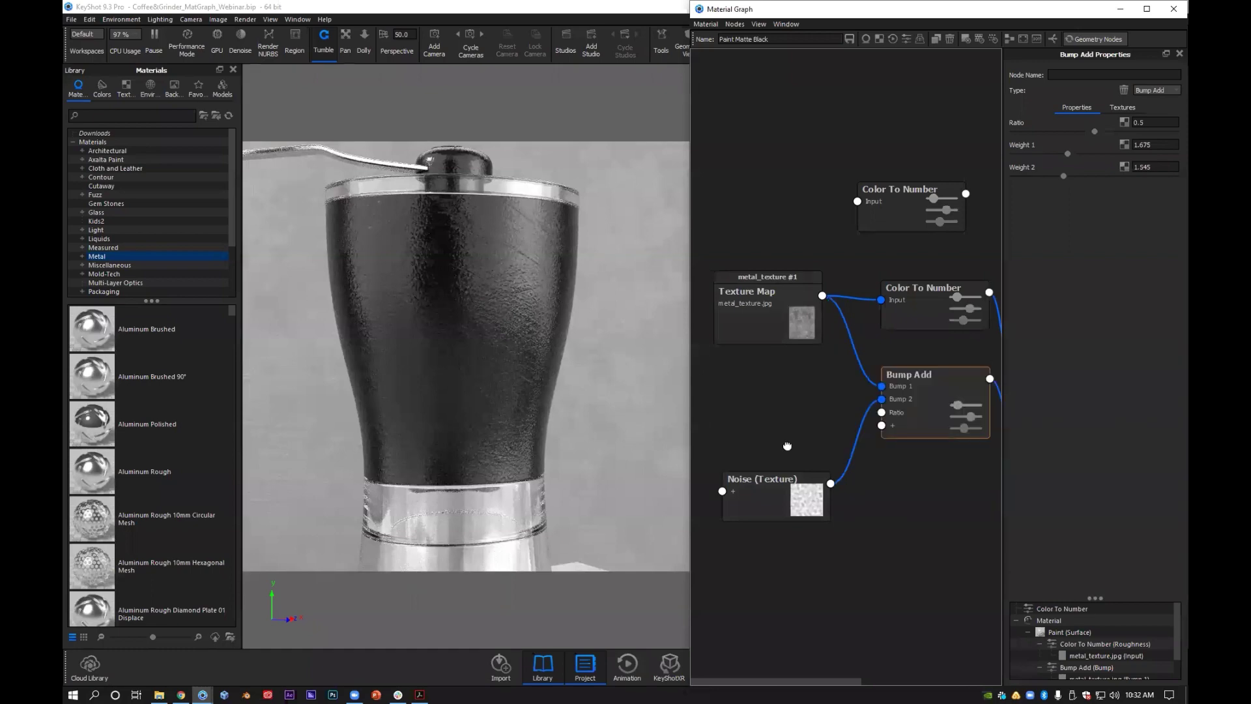
drag(782, 488, 736, 415)
Step: Insert a second Bump Add on the Noise (Texture) link and connect a new Mesh texture to its Bump 2 input
right_click(828, 407)
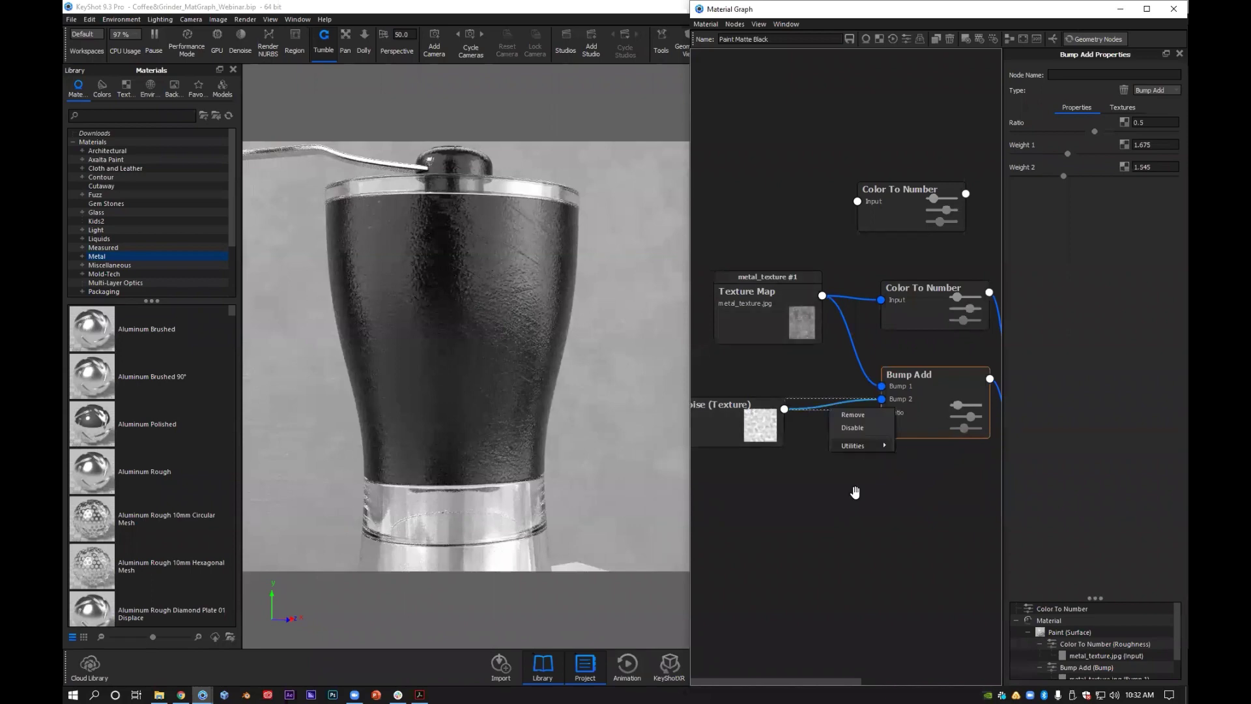
right_click(722, 491)
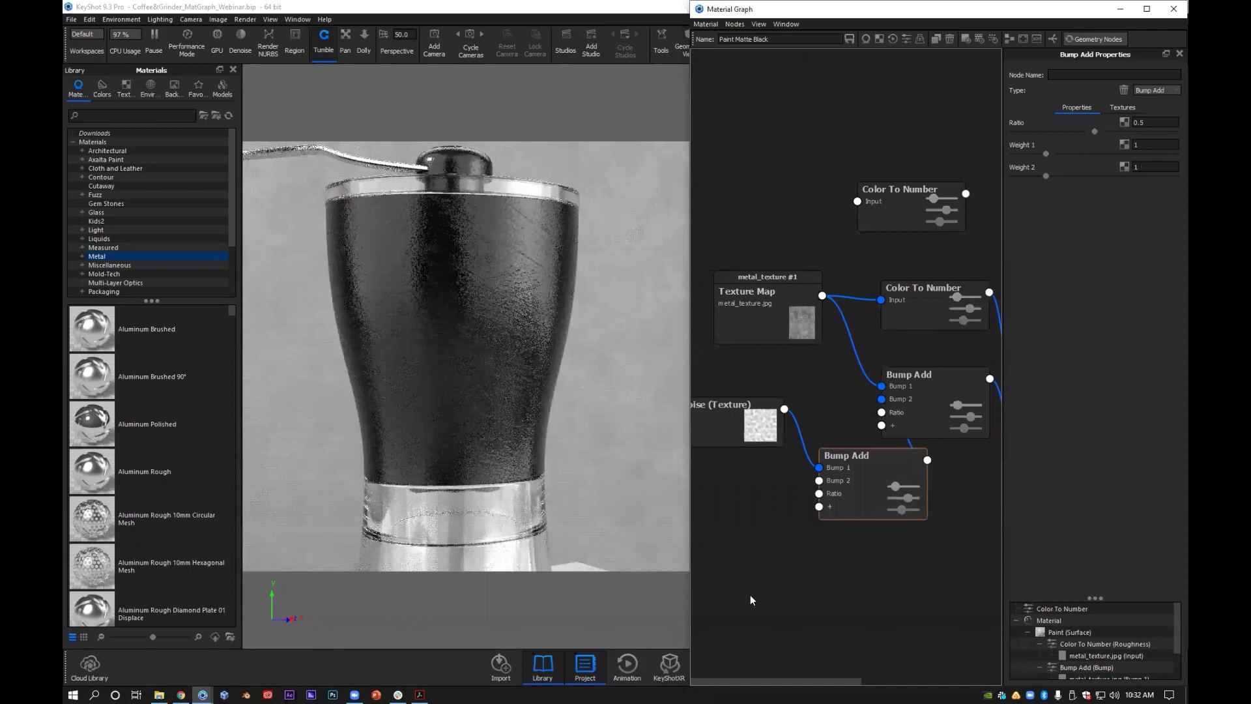
mouse_move(749, 598)
click(858, 447)
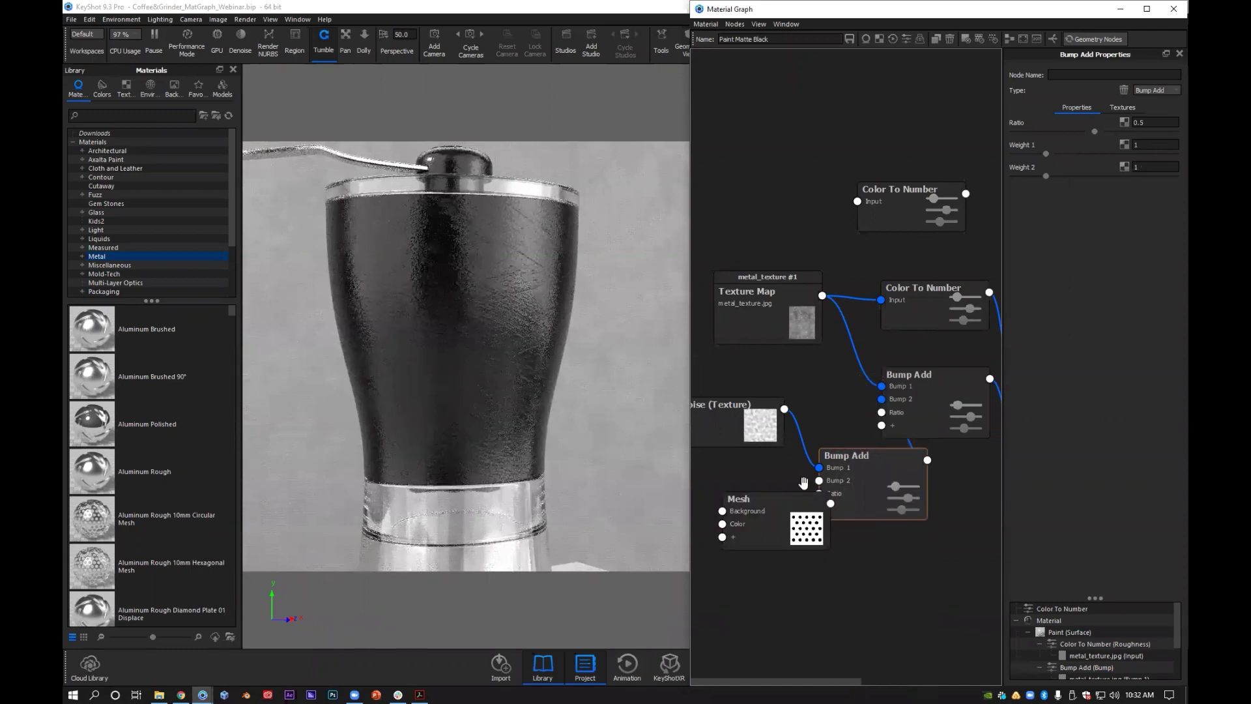
drag(799, 479, 703, 506)
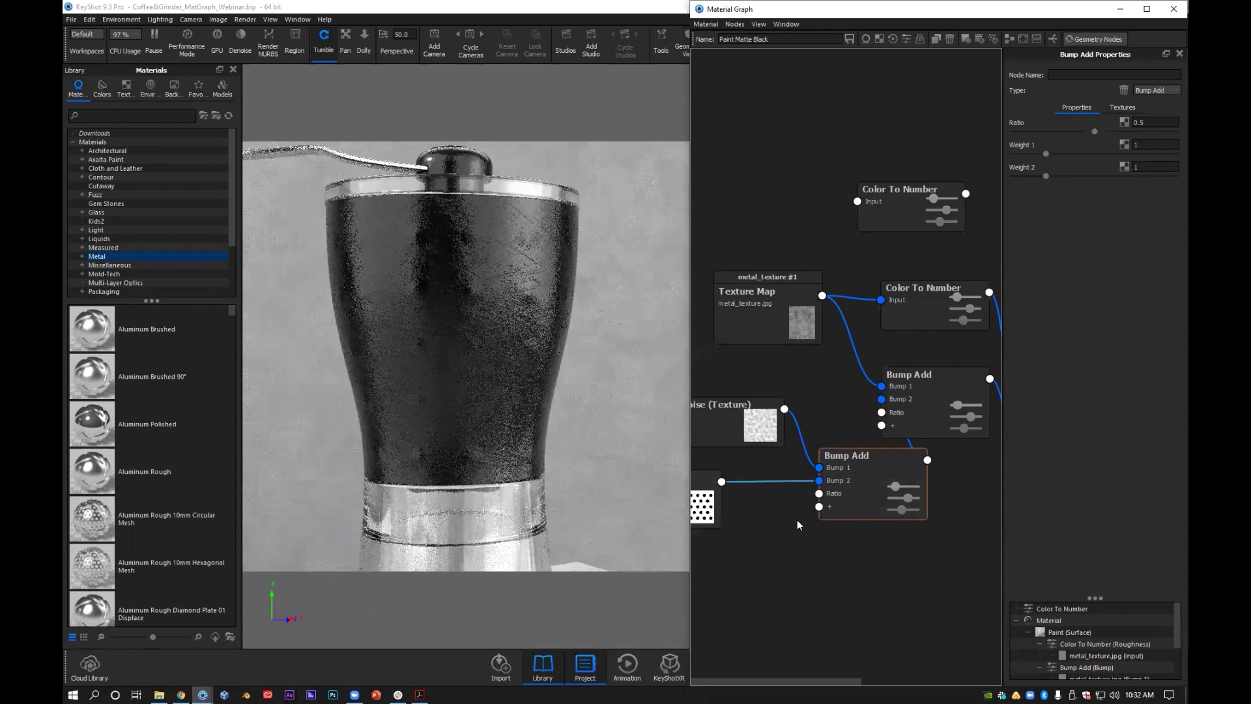
Step: Insert a third Bump Add utility on the link between the Mesh texture and the second Bump Add node
right_click(776, 483)
mouse_move(801, 522)
click(871, 522)
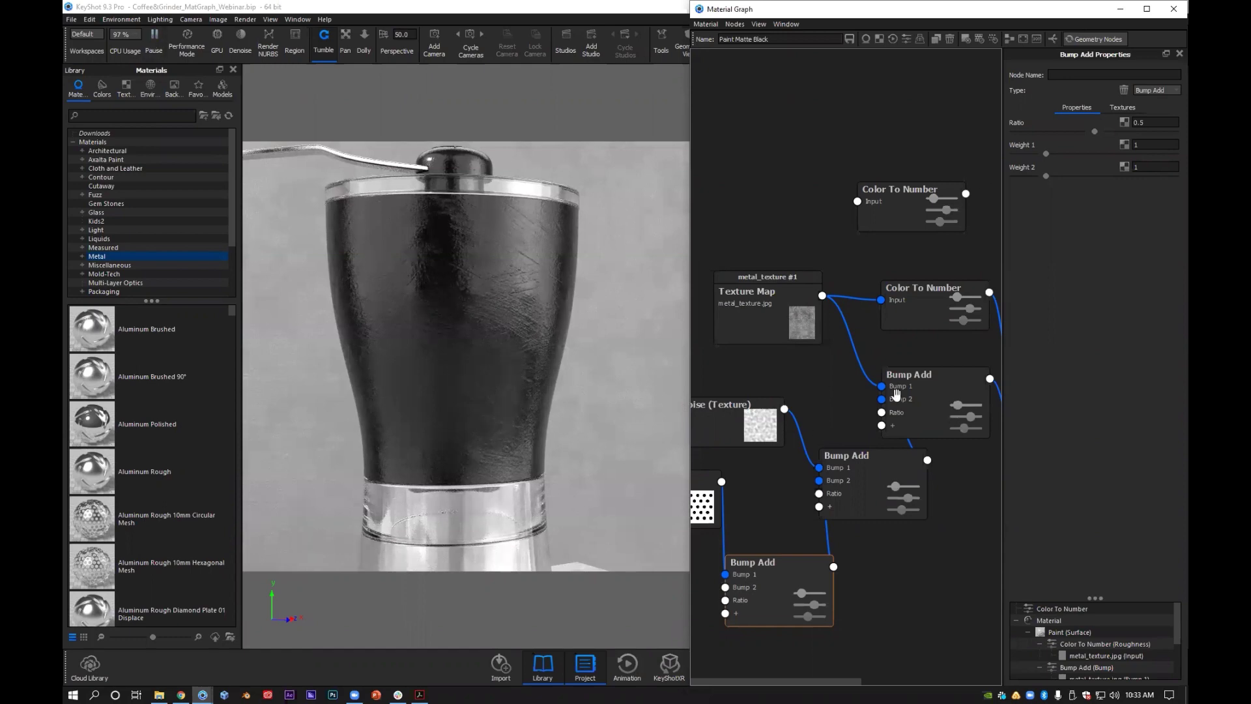
Step: Try inverting the Color To Number node fed by metal_texture #1 with Input From 1 and Input To 0, and restore 0 and 1
click(935, 302)
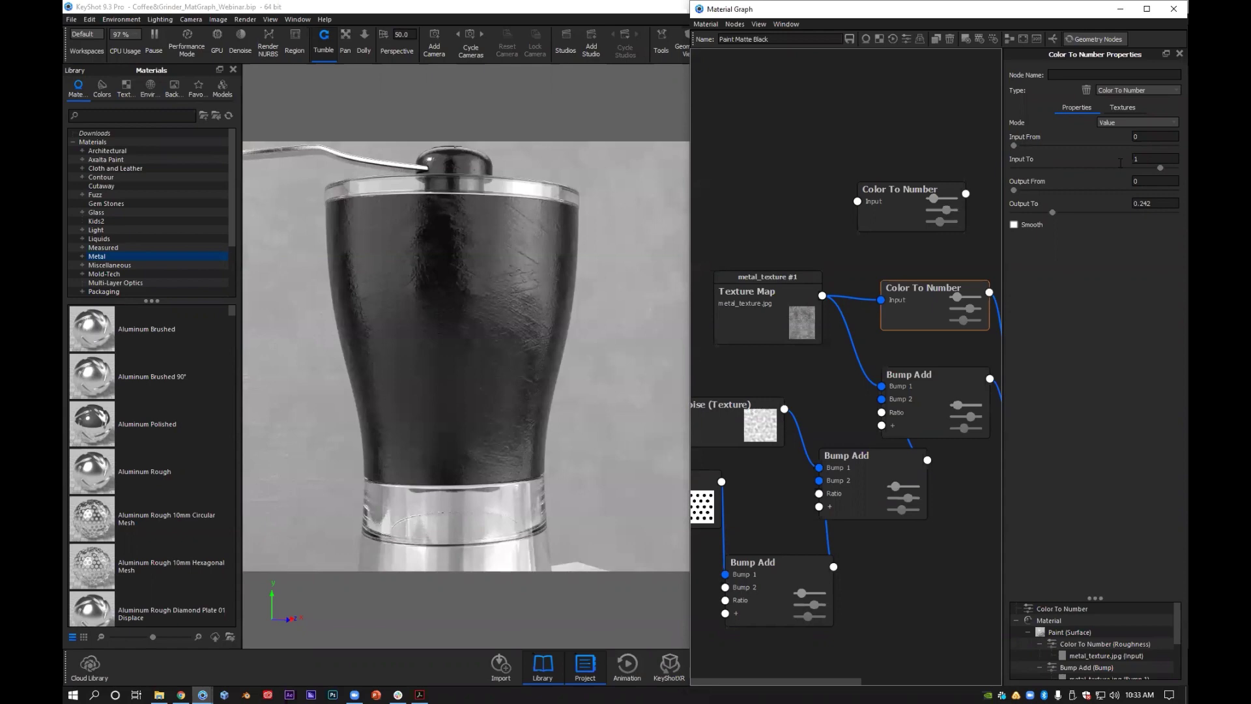
text(1)
key(Tab)
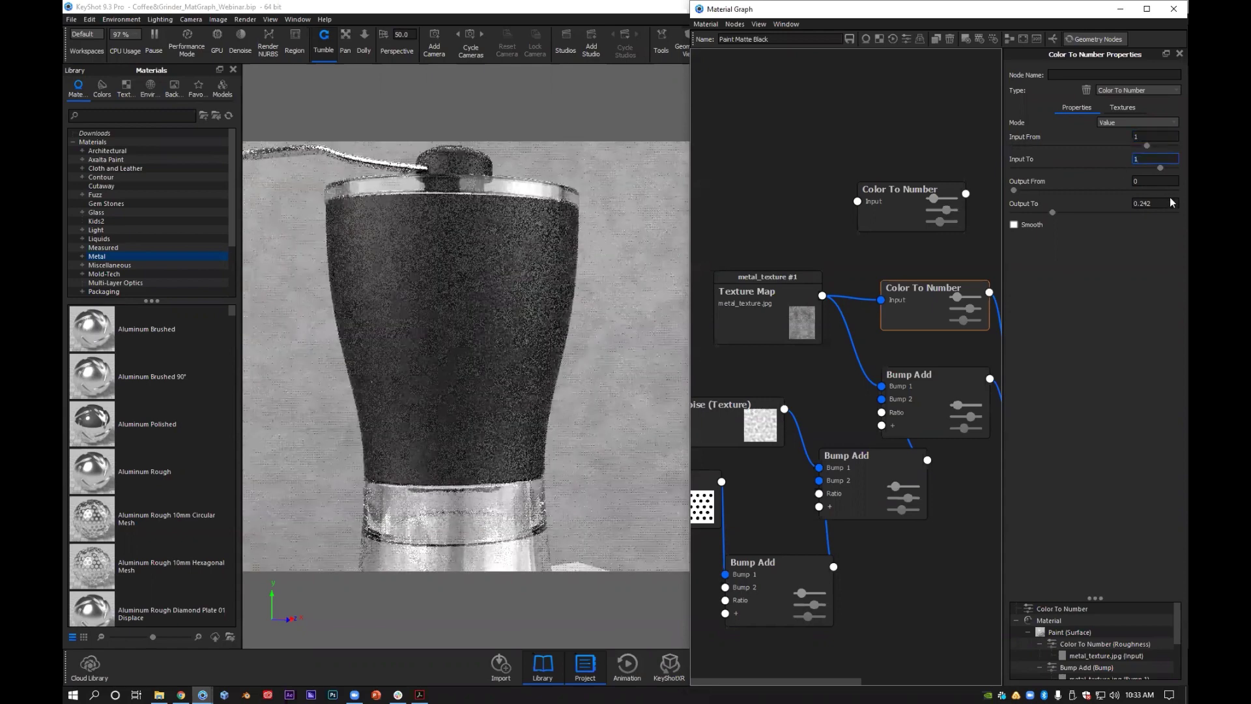
text(0)
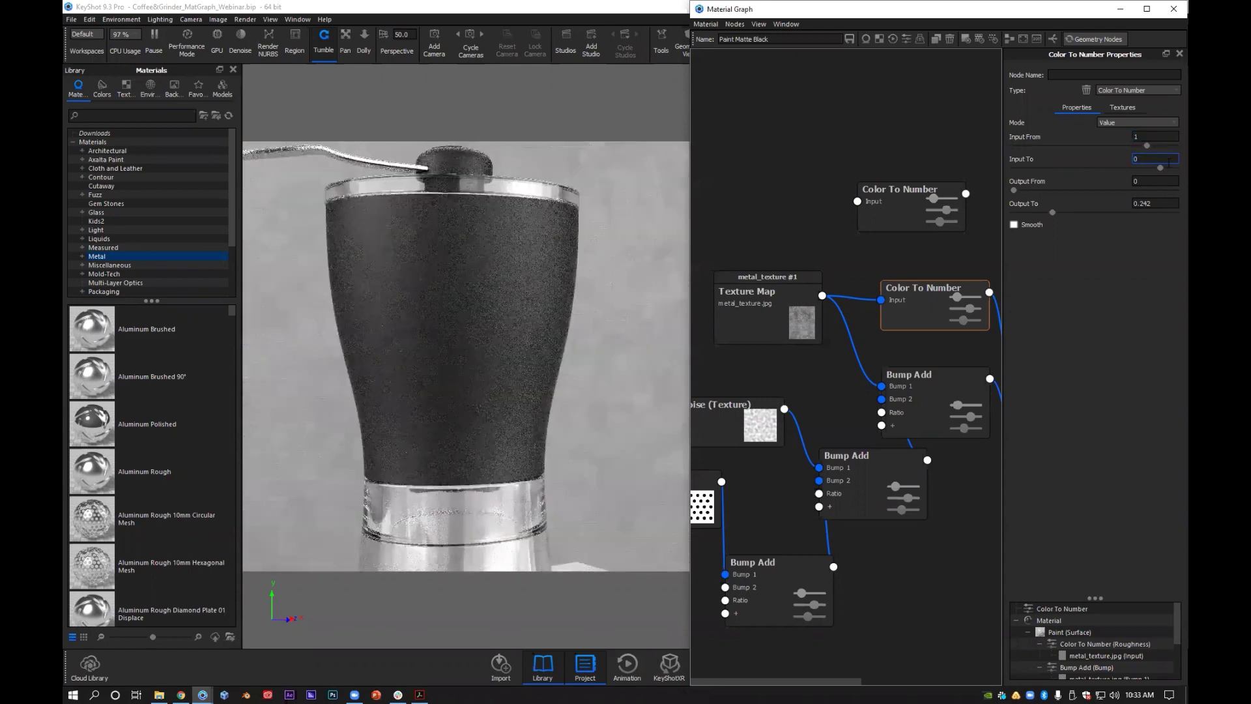
click(1134, 144)
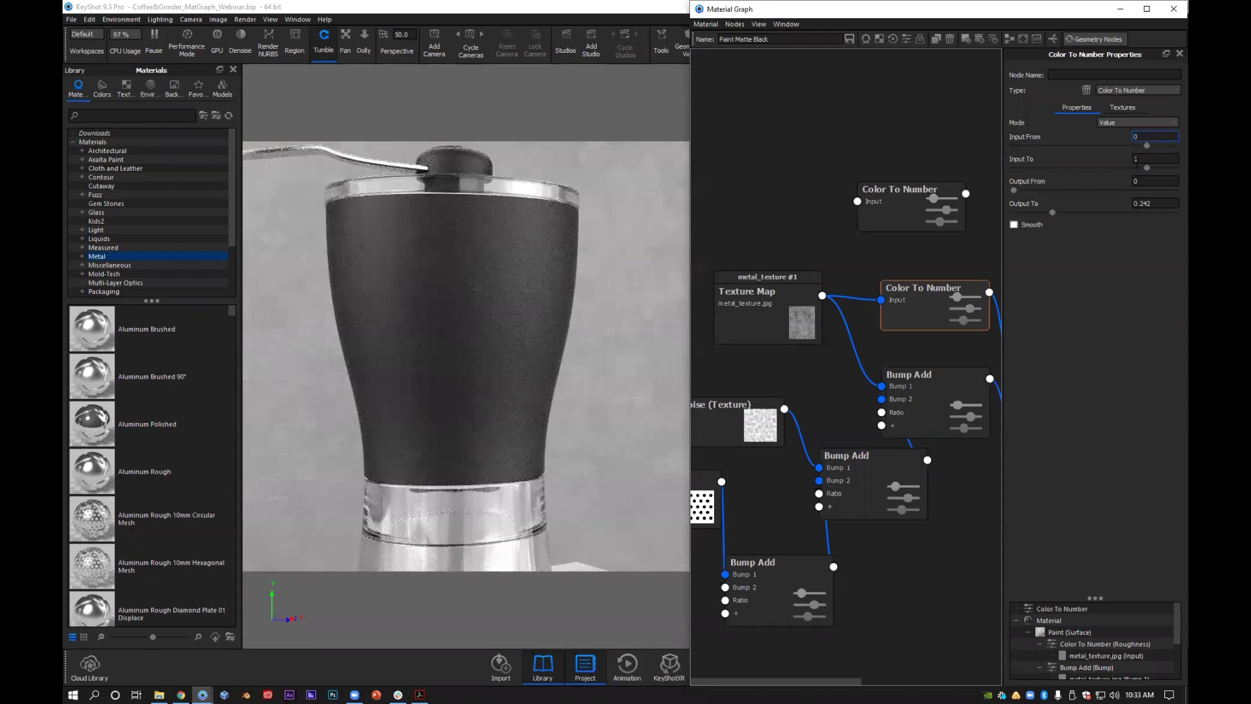